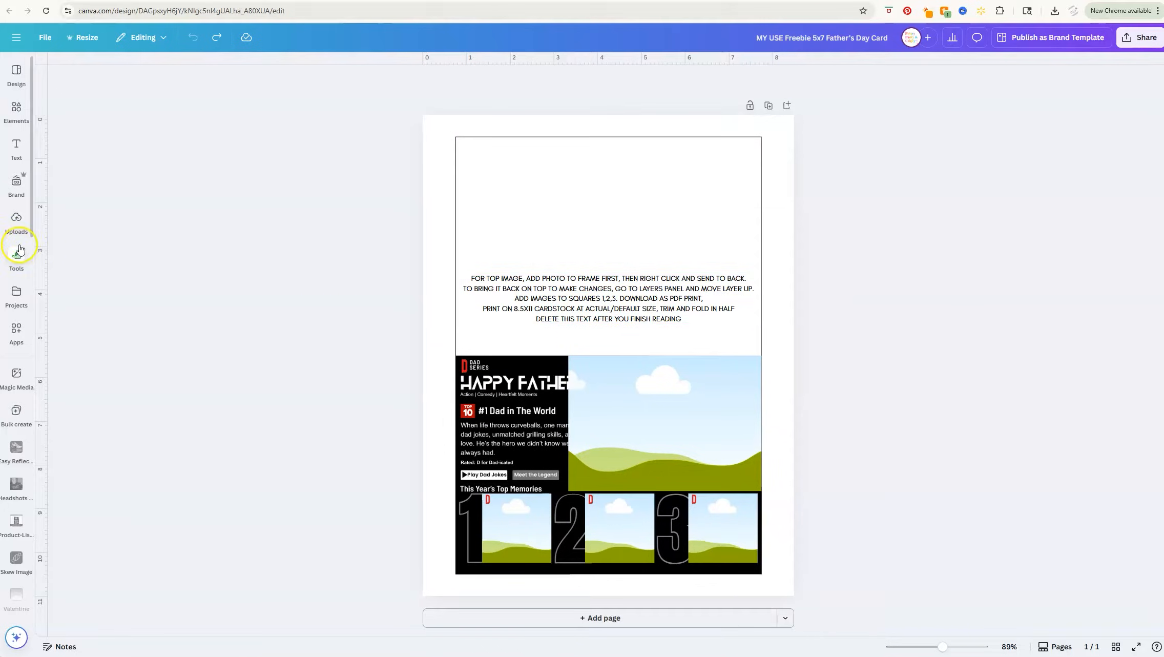
- Search the elements library for "black fathers" and show only photos
click(17, 221)
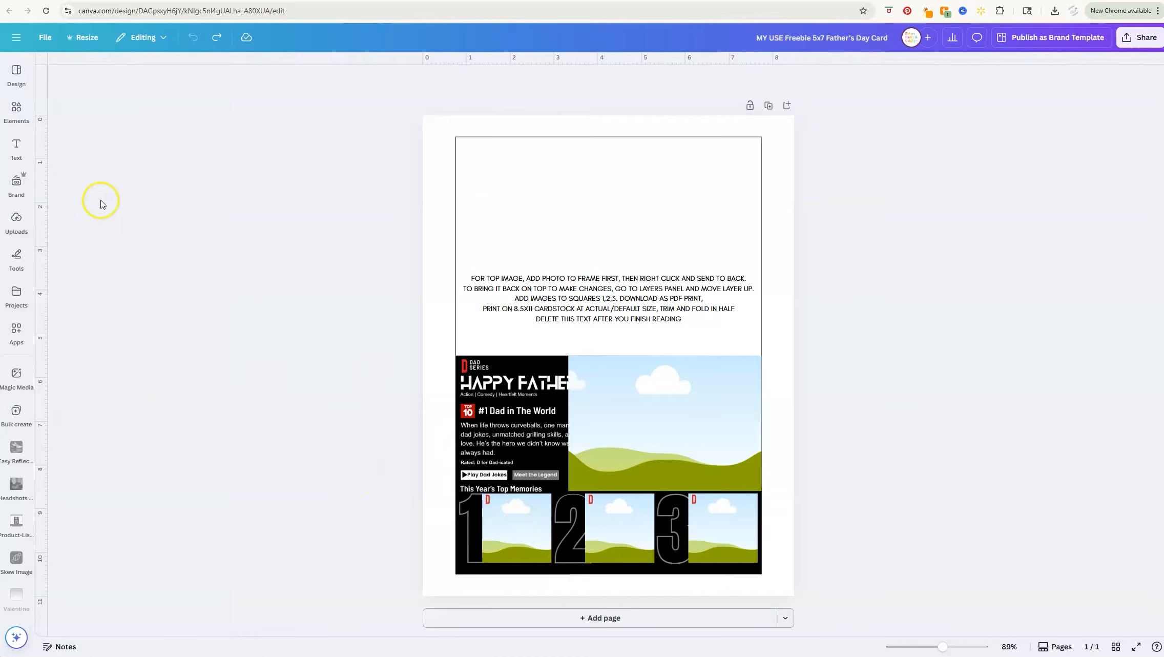
click(16, 112)
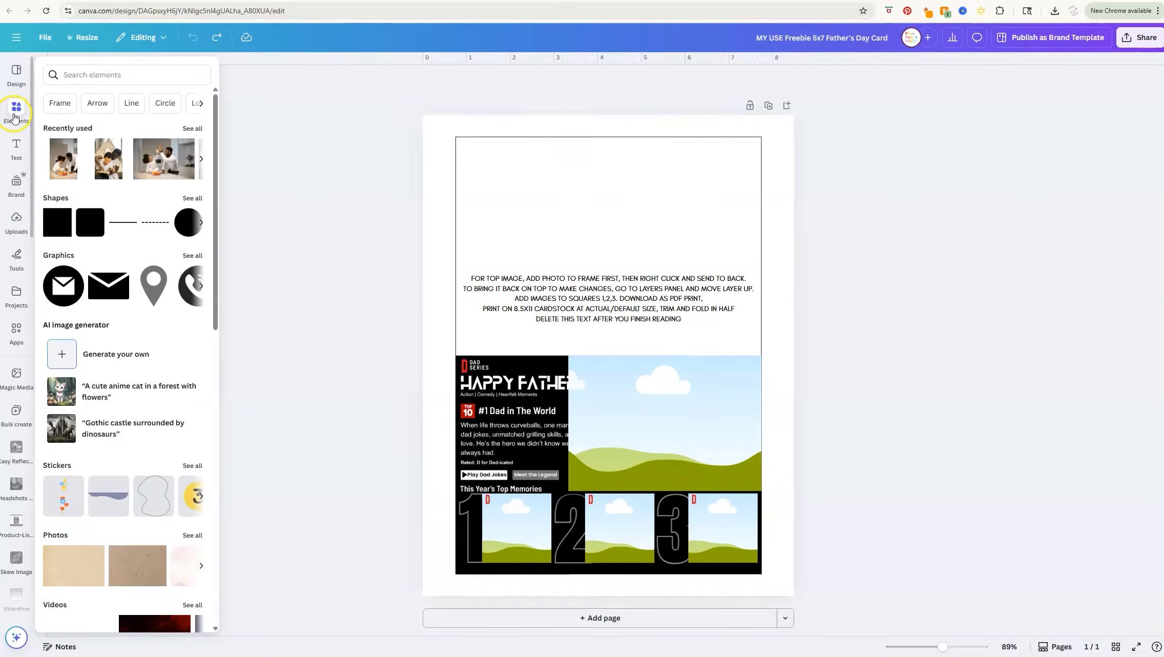
click(81, 73)
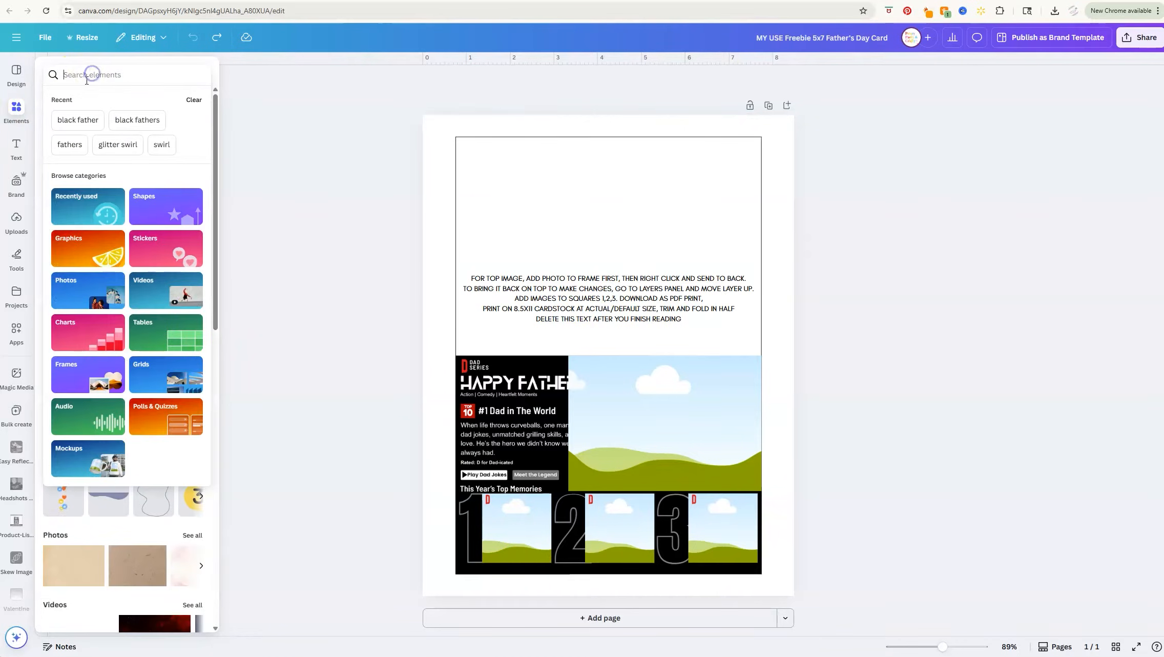
click(136, 123)
click(116, 99)
scroll(137, 474, down, 3)
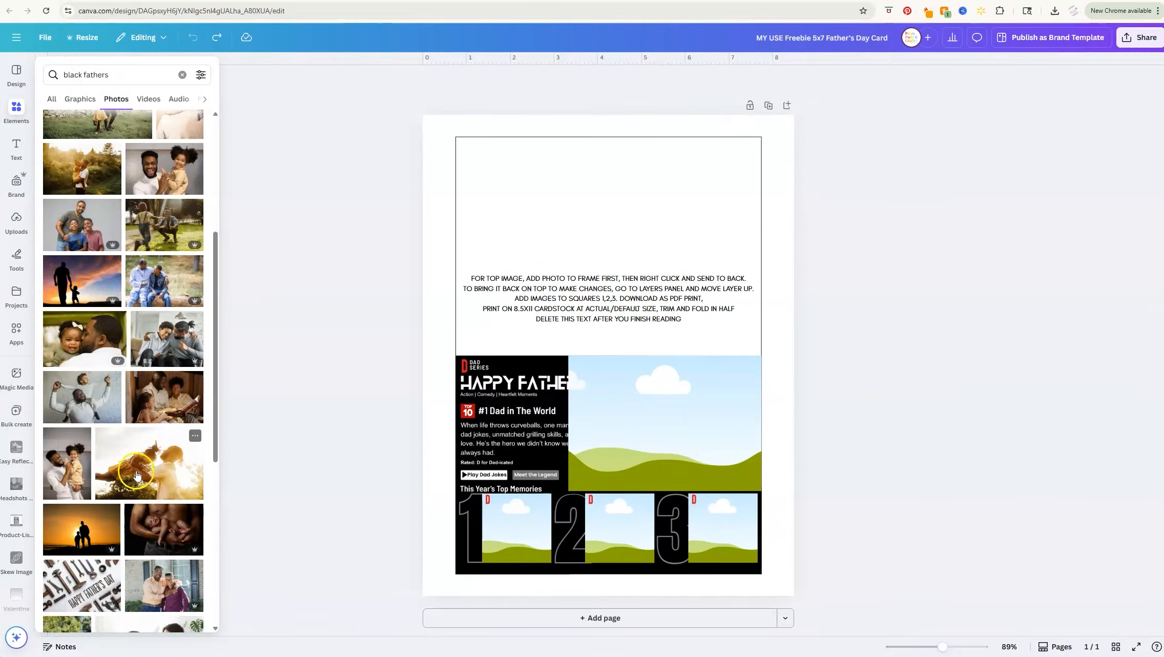
- Fill the large frame with the sunlit photo of a father lifting a child, and frames 1, 2 and 3 with other father-and-child photos
drag(136, 474, 667, 421)
scroll(77, 410, down, 1)
drag(66, 413, 608, 527)
scroll(178, 440, down, 7)
drag(113, 613, 715, 530)
scroll(112, 462, down, 2)
scroll(82, 359, up, 1)
drag(67, 307, 763, 558)
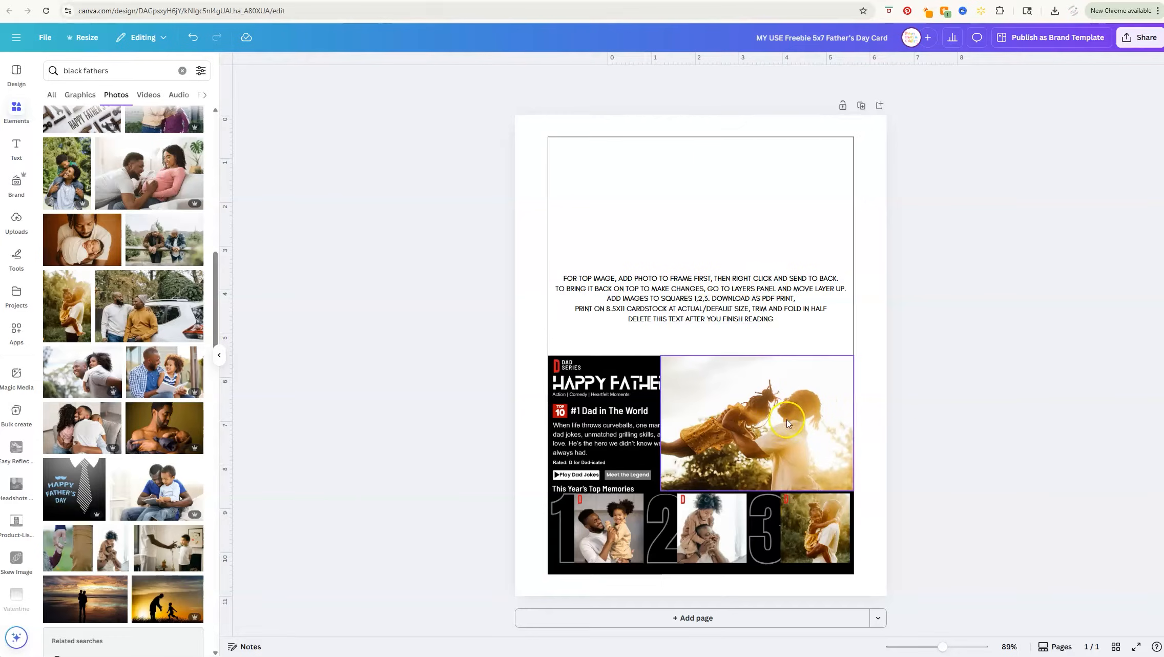
- Send the large photo to the back layer and narrow its frame slightly from the left edge
right_click(758, 423)
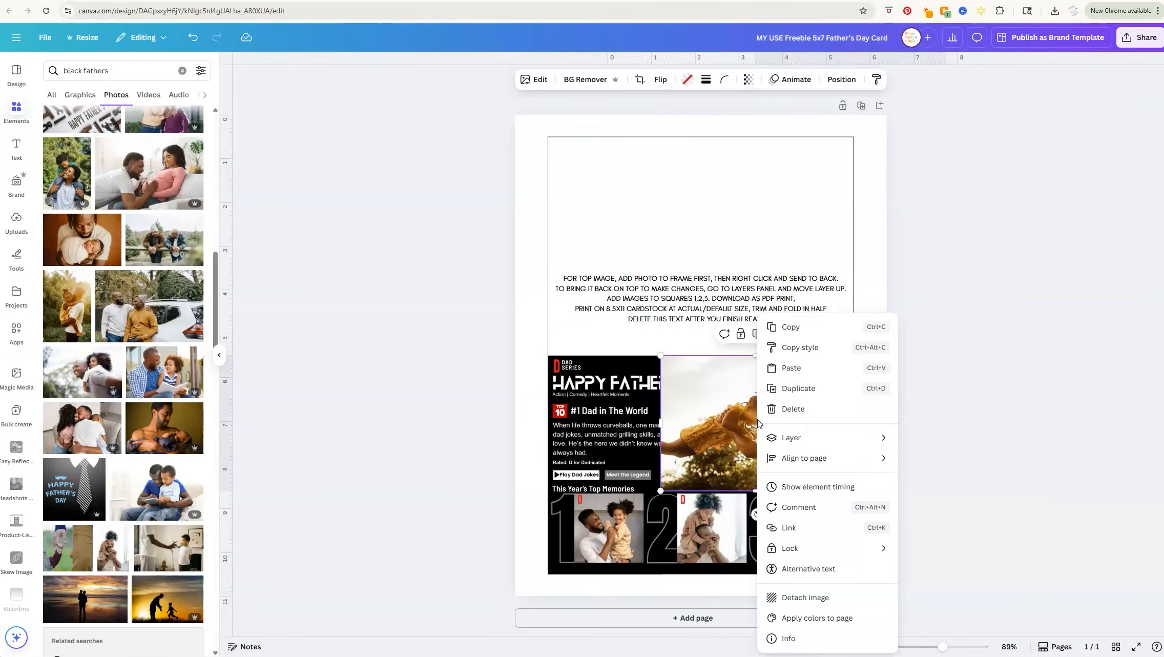
mouse_move(840, 439)
click(964, 500)
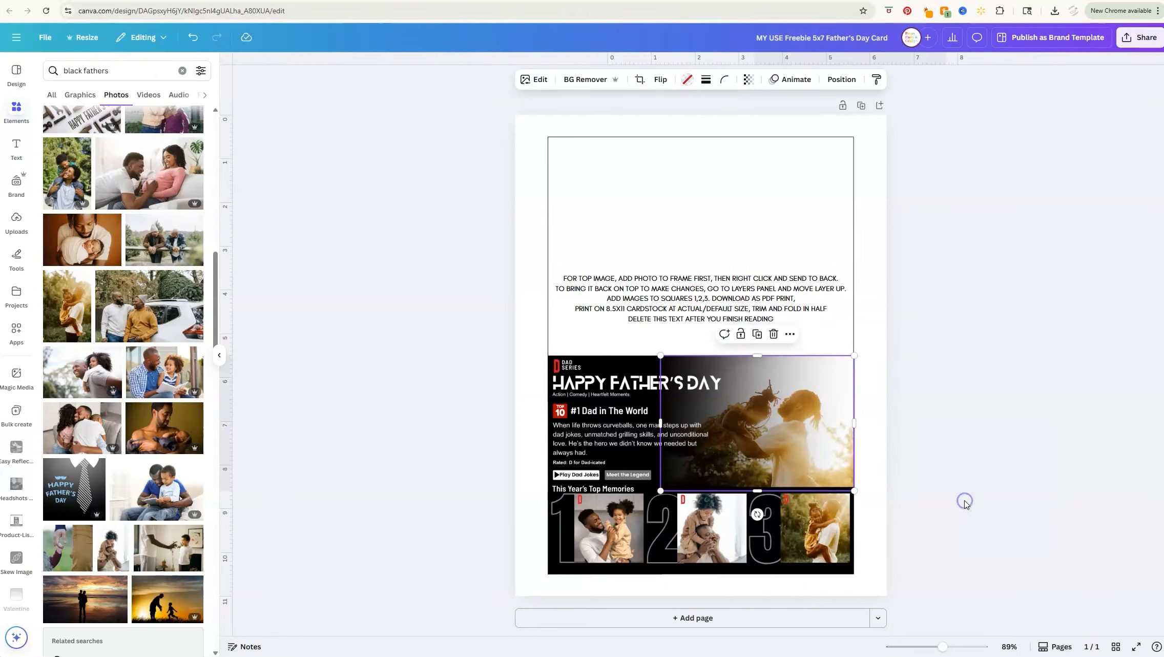
drag(661, 423, 674, 422)
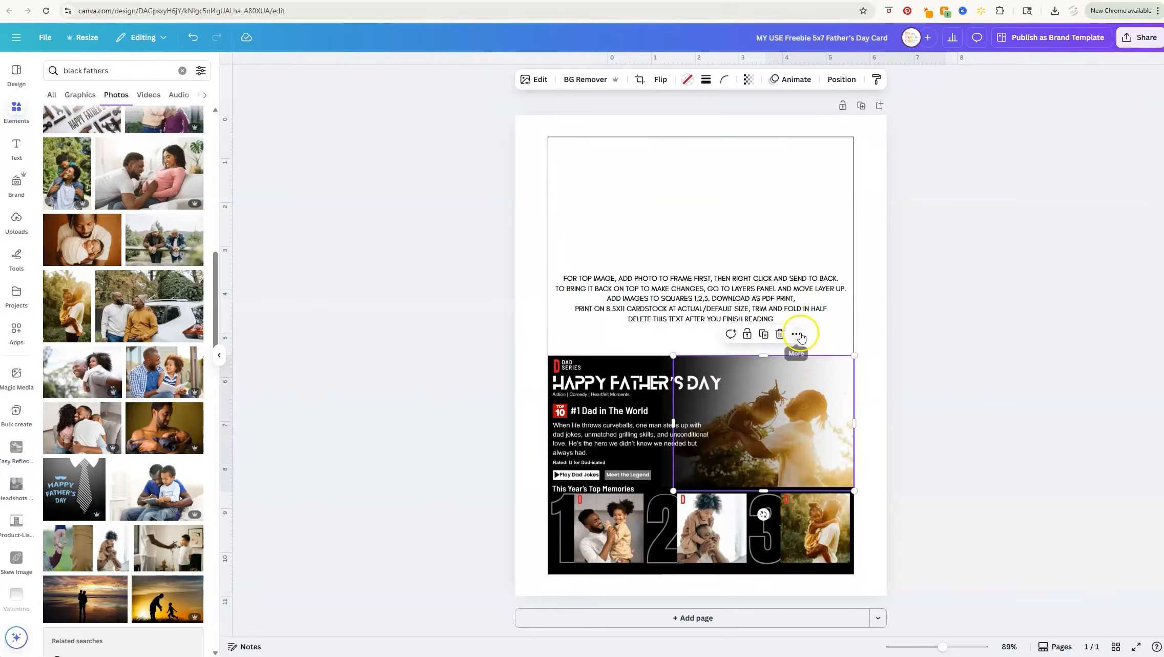
- Bring the large photo to the front and shift the image right within its frame using the crop
click(798, 335)
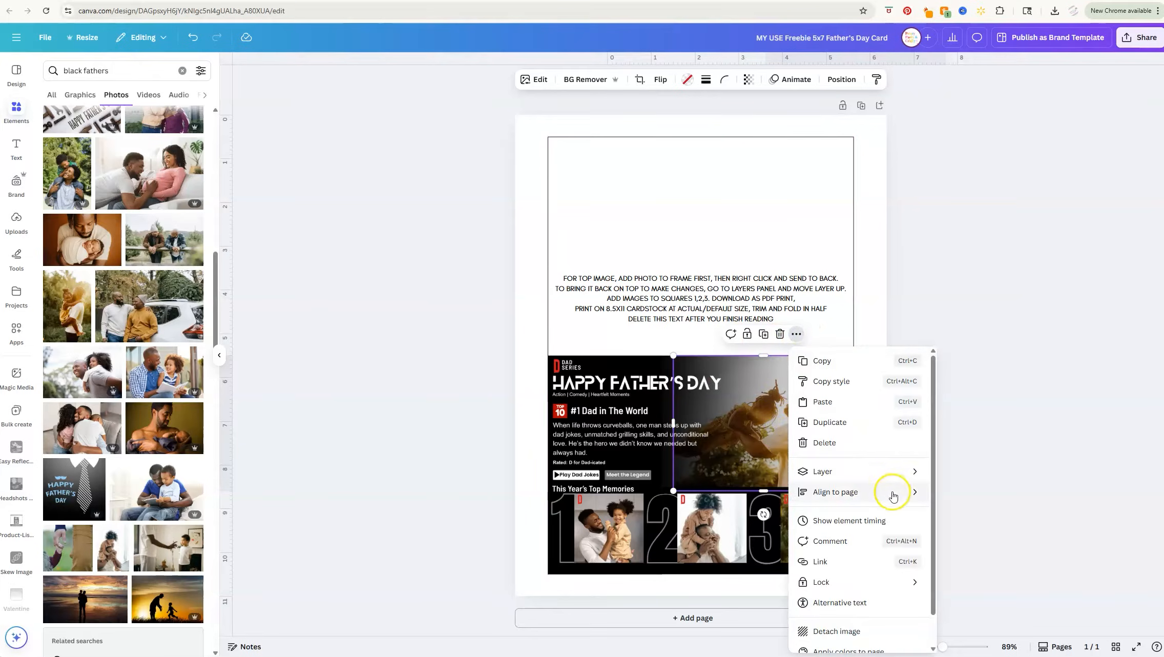
mouse_move(891, 477)
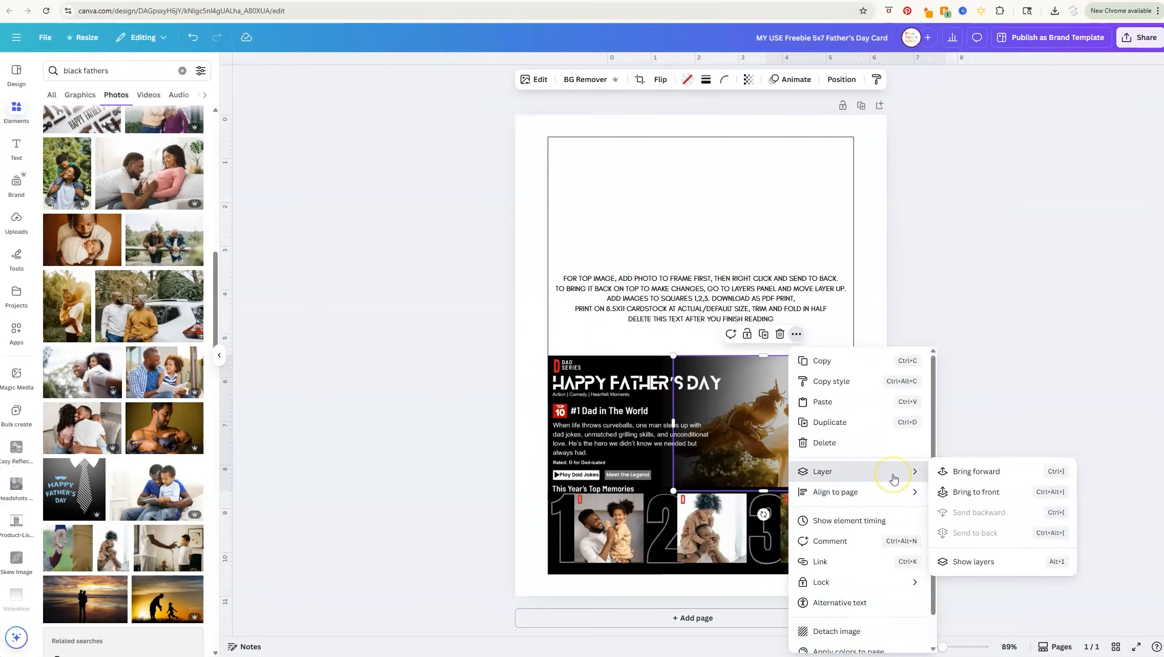
click(958, 496)
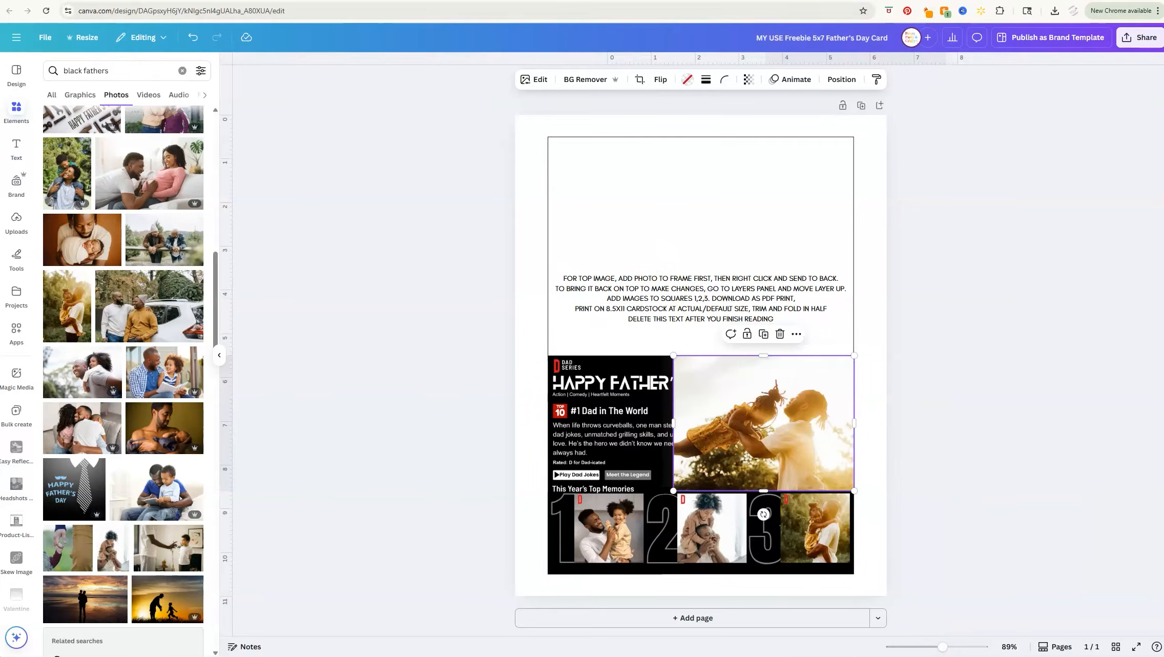
click(848, 85)
double_click(767, 422)
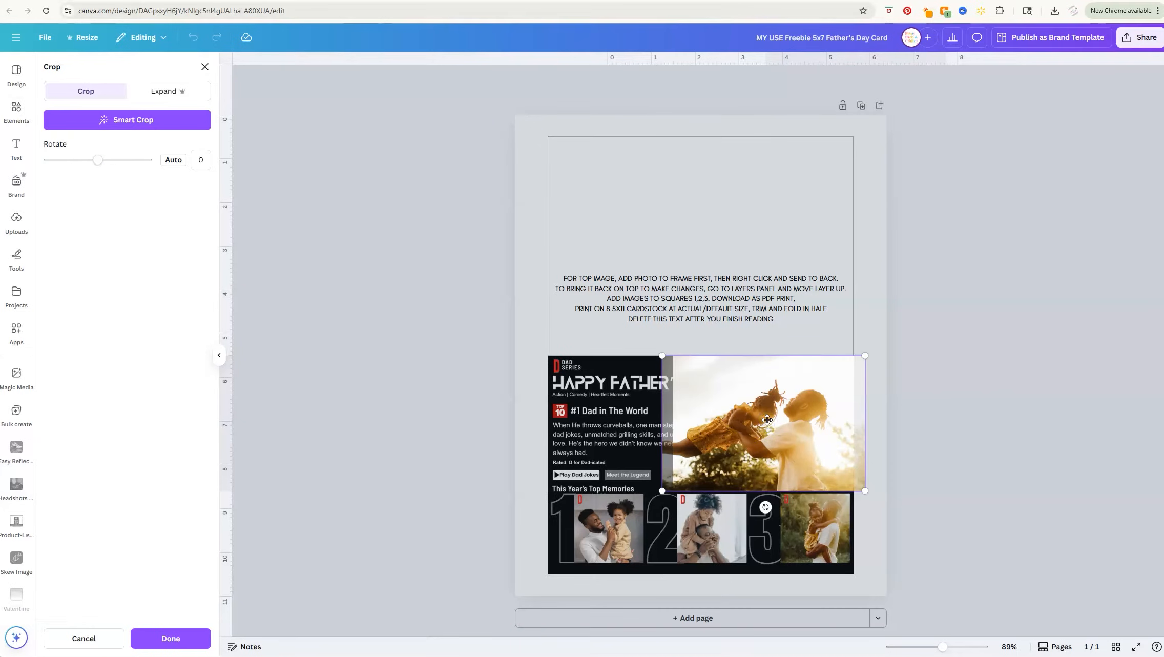
drag(784, 431, 830, 434)
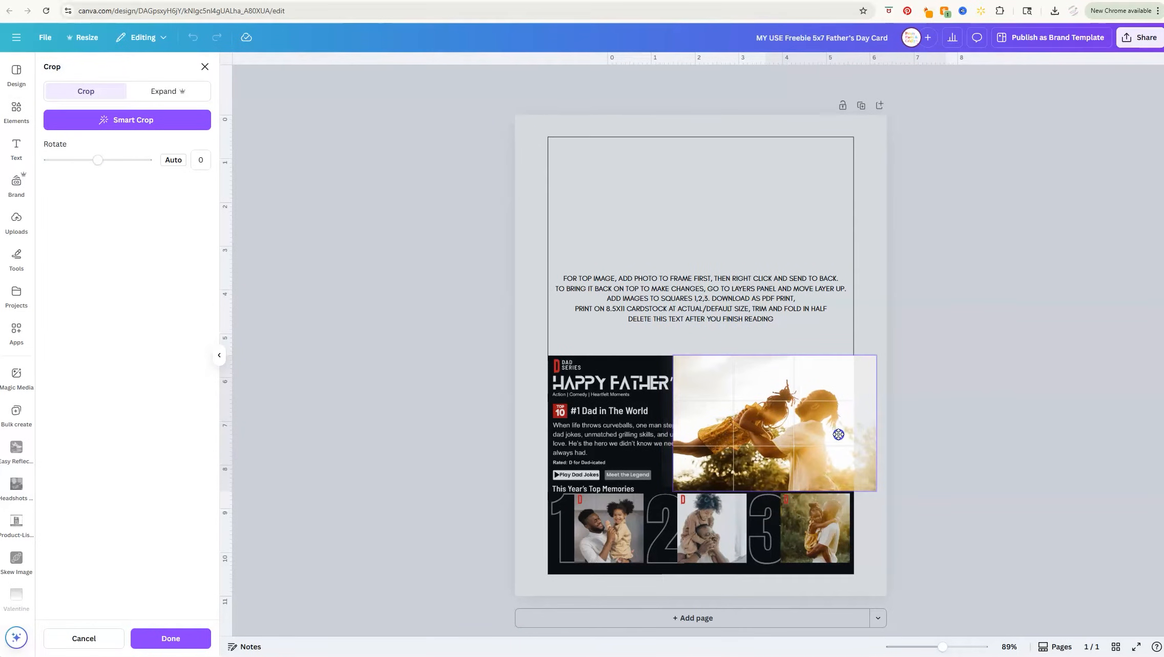
click(191, 639)
- Send the large photo to the back again and narrow its frame slightly more from the left edge
click(797, 334)
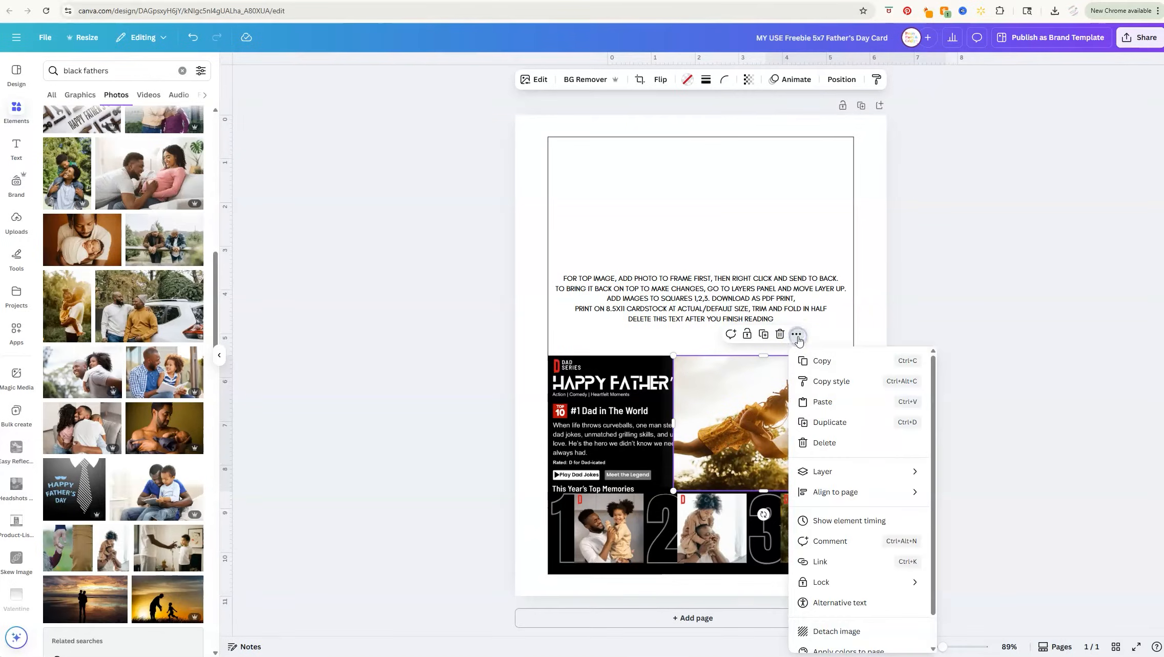
mouse_move(892, 477)
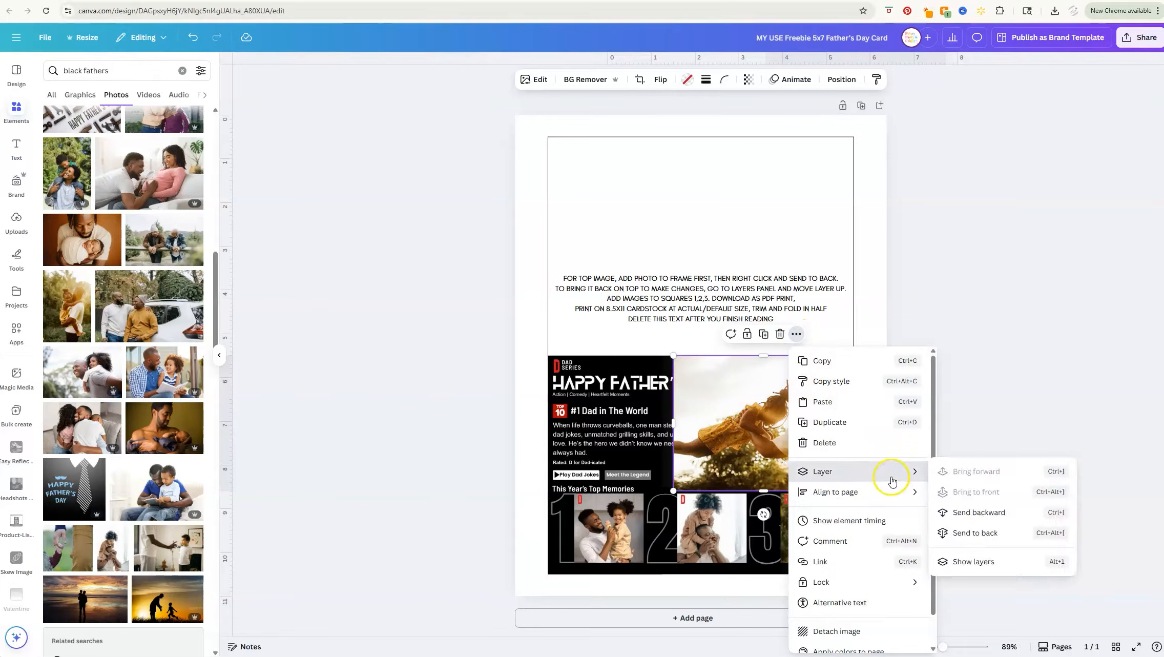
click(988, 535)
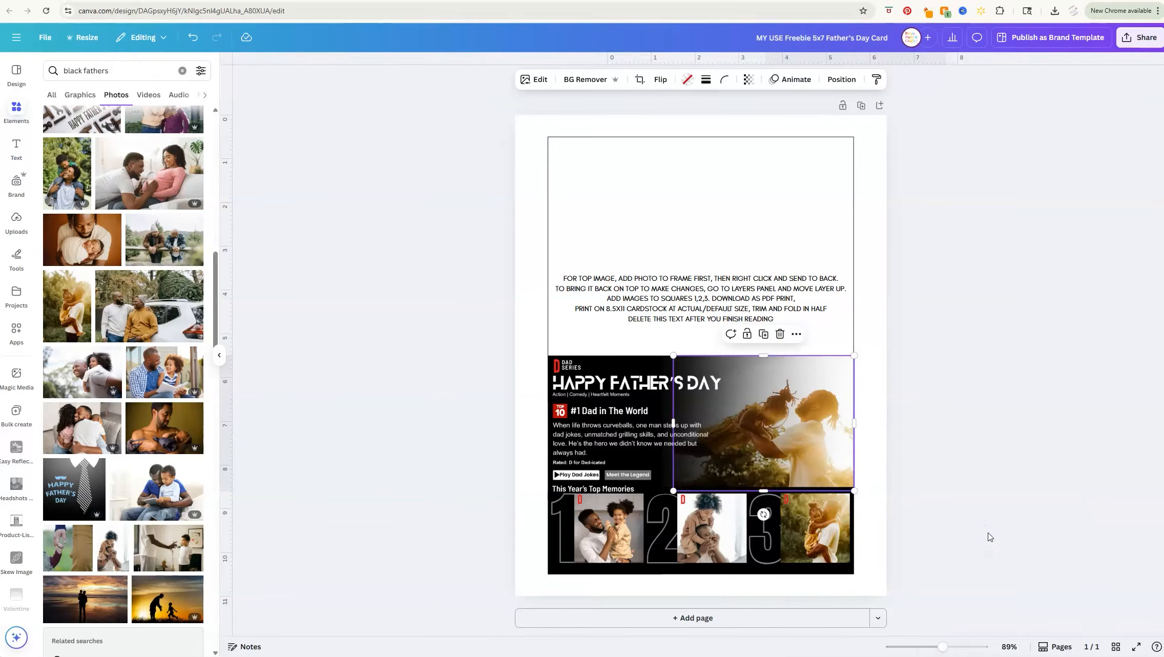
drag(674, 423, 684, 424)
click(973, 472)
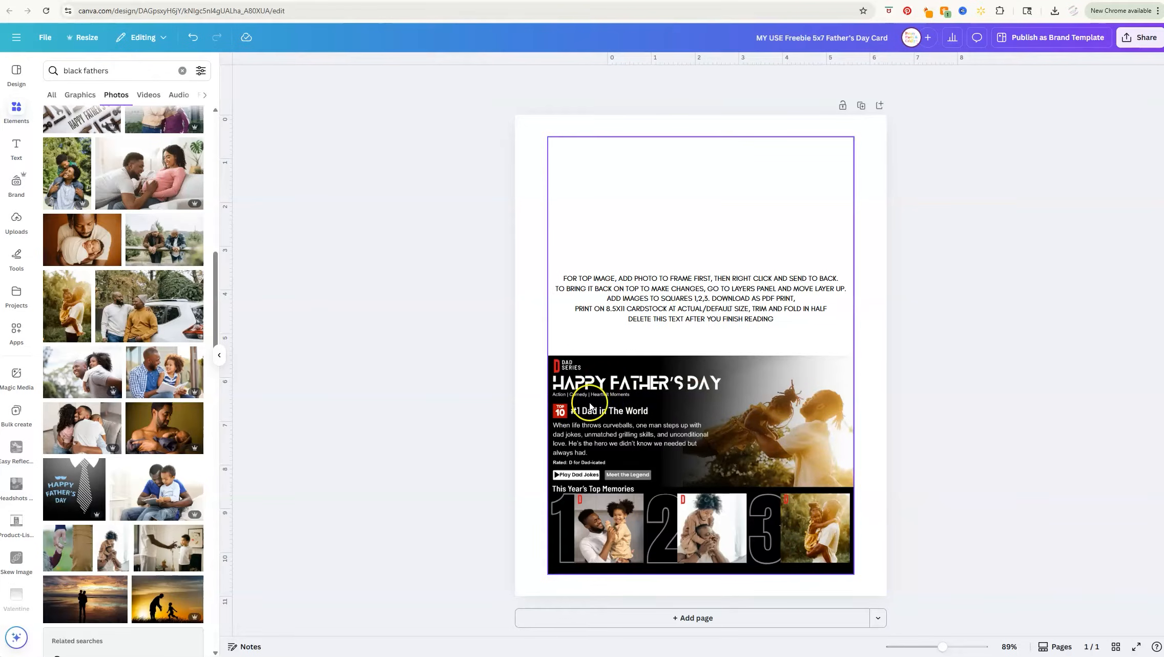
- Hide the instruction text above the card front by setting its transparency to 0
click(591, 478)
click(710, 287)
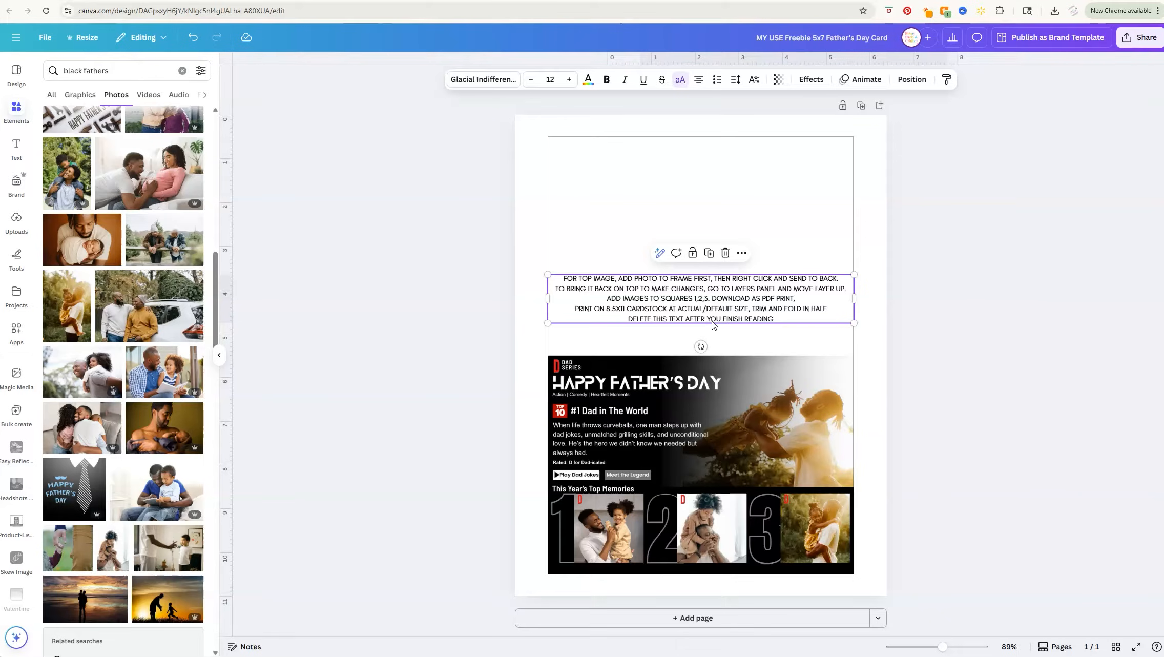
click(777, 79)
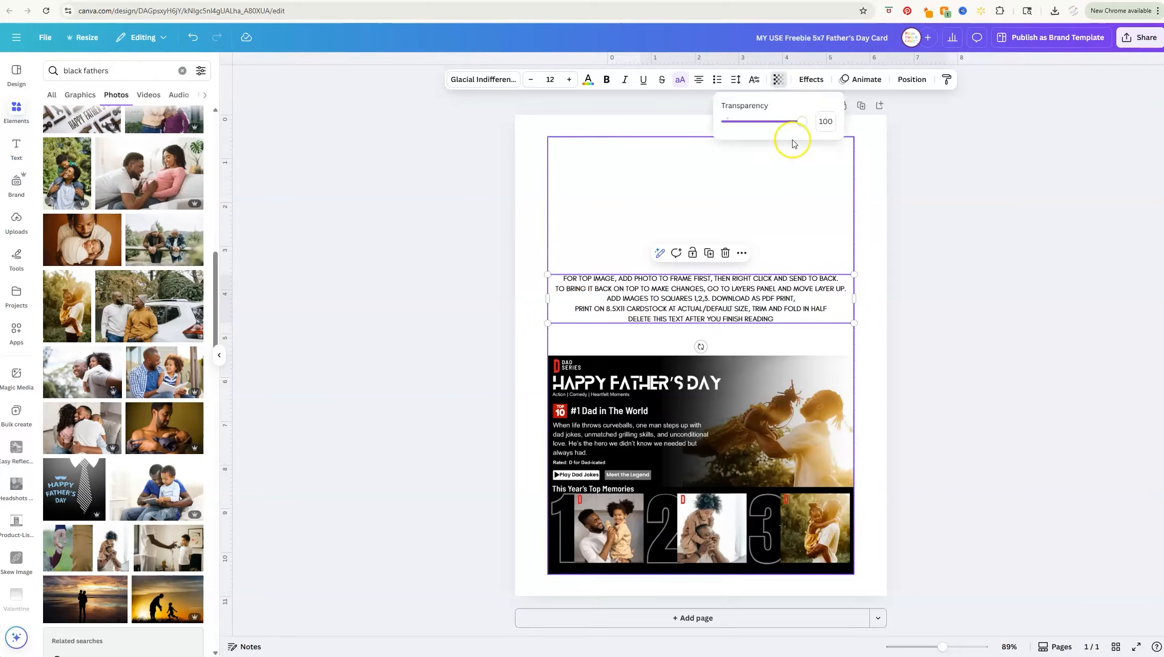
drag(801, 123, 727, 122)
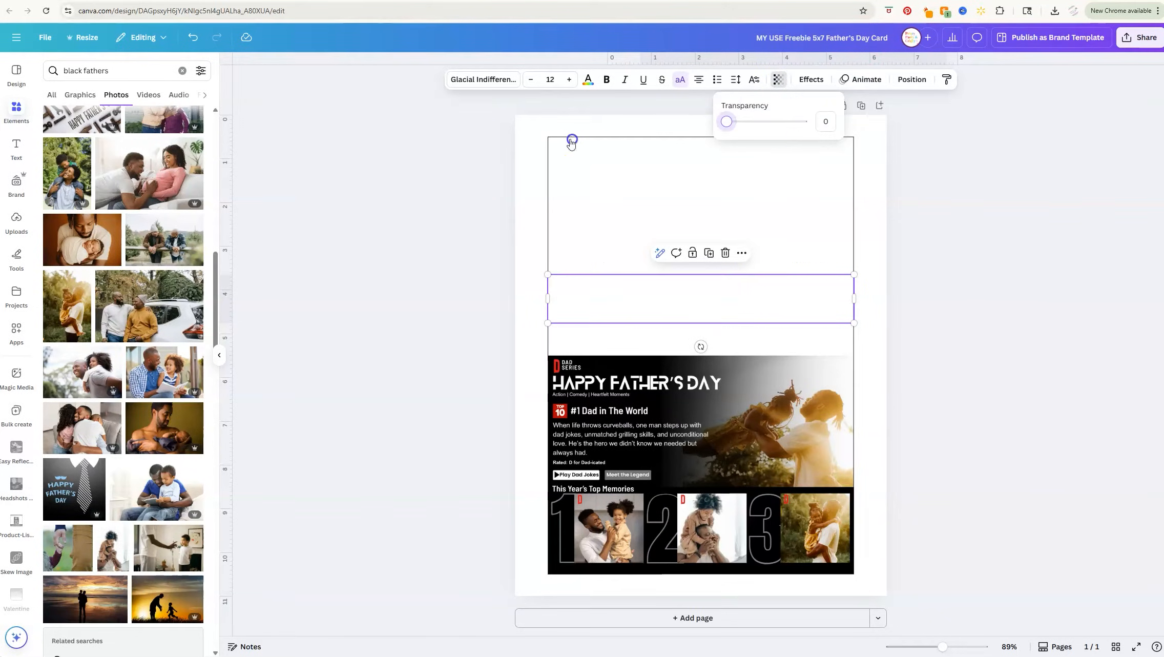
click(947, 398)
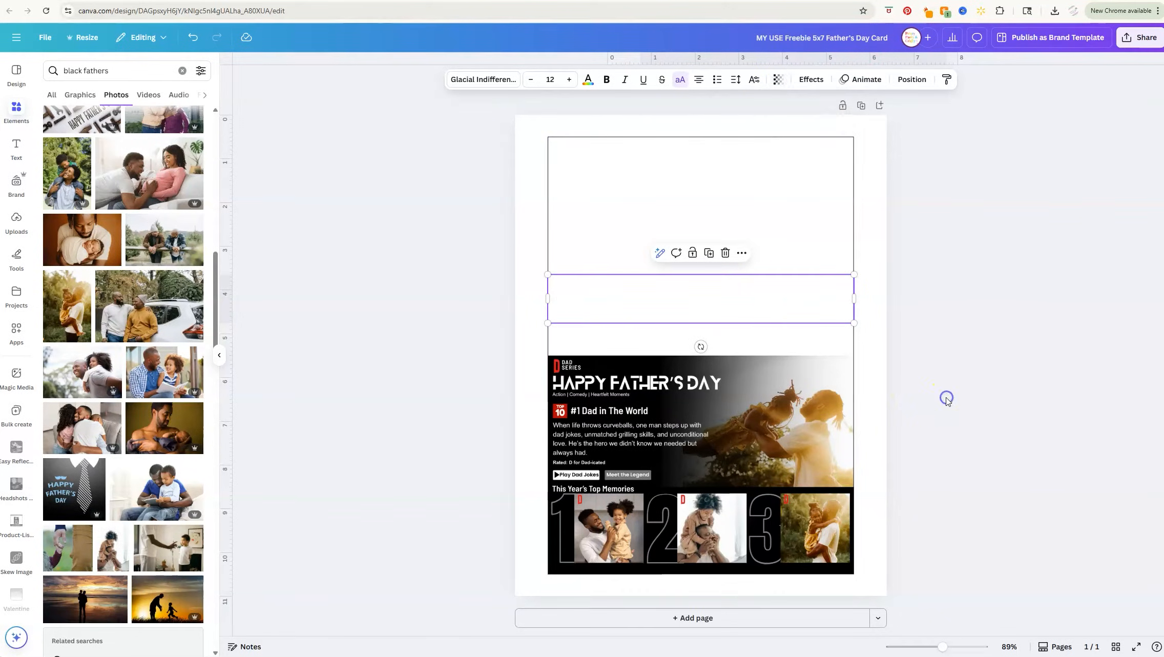
- Download the card as PDF Print with Flatten PDF enabled
click(1140, 41)
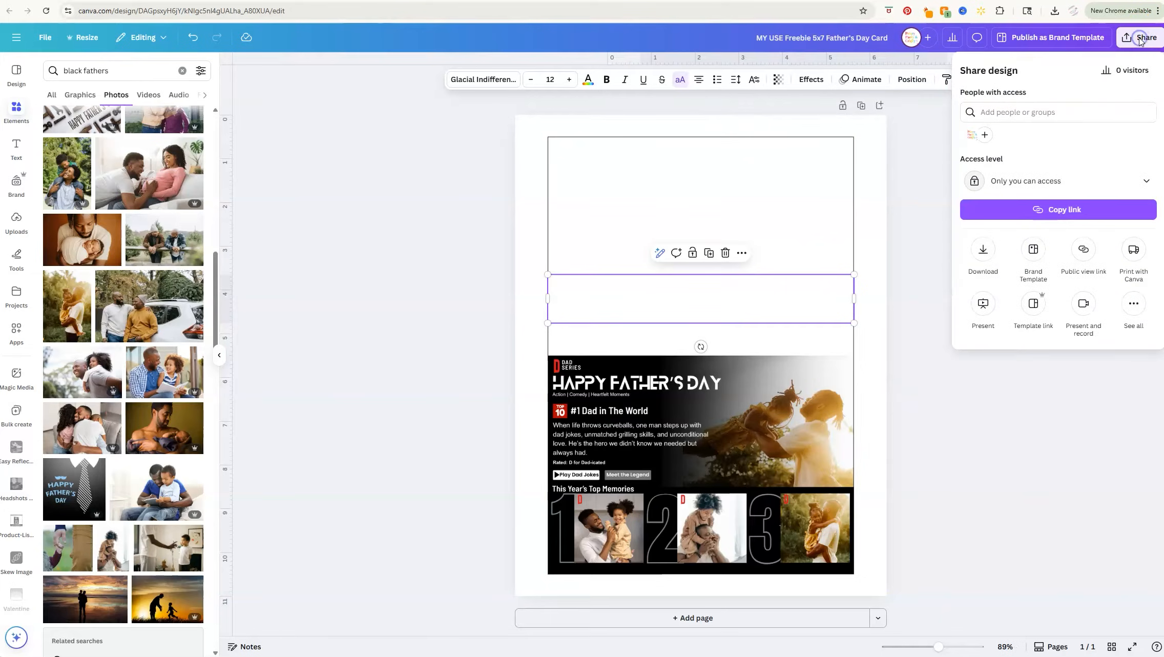
click(983, 249)
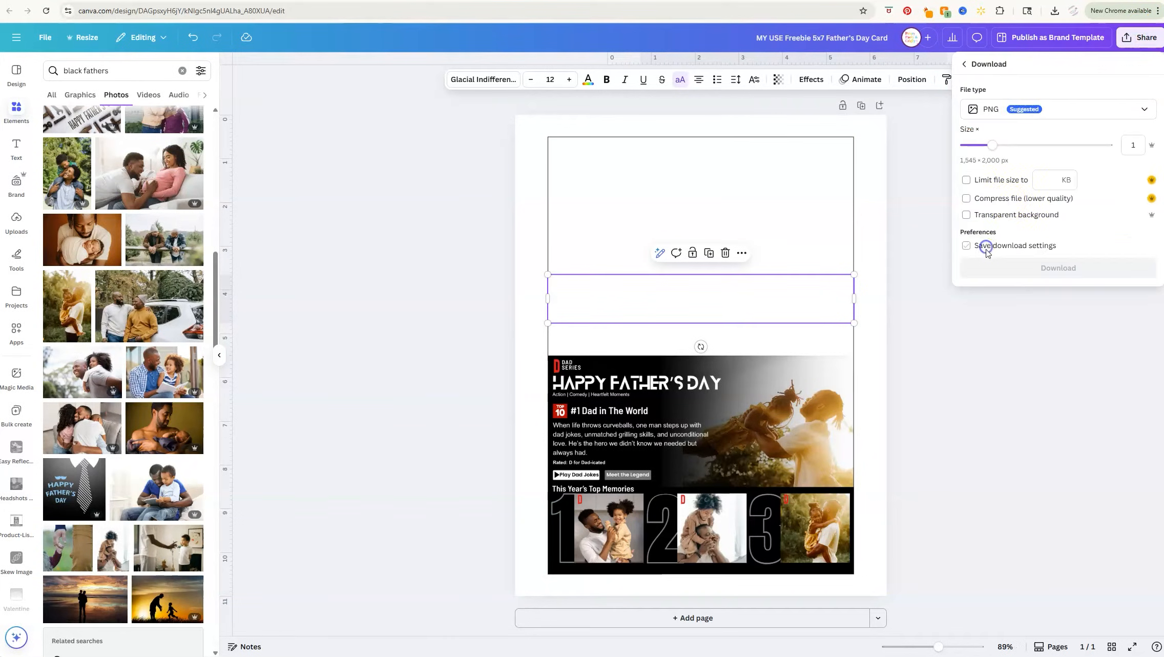
click(1050, 110)
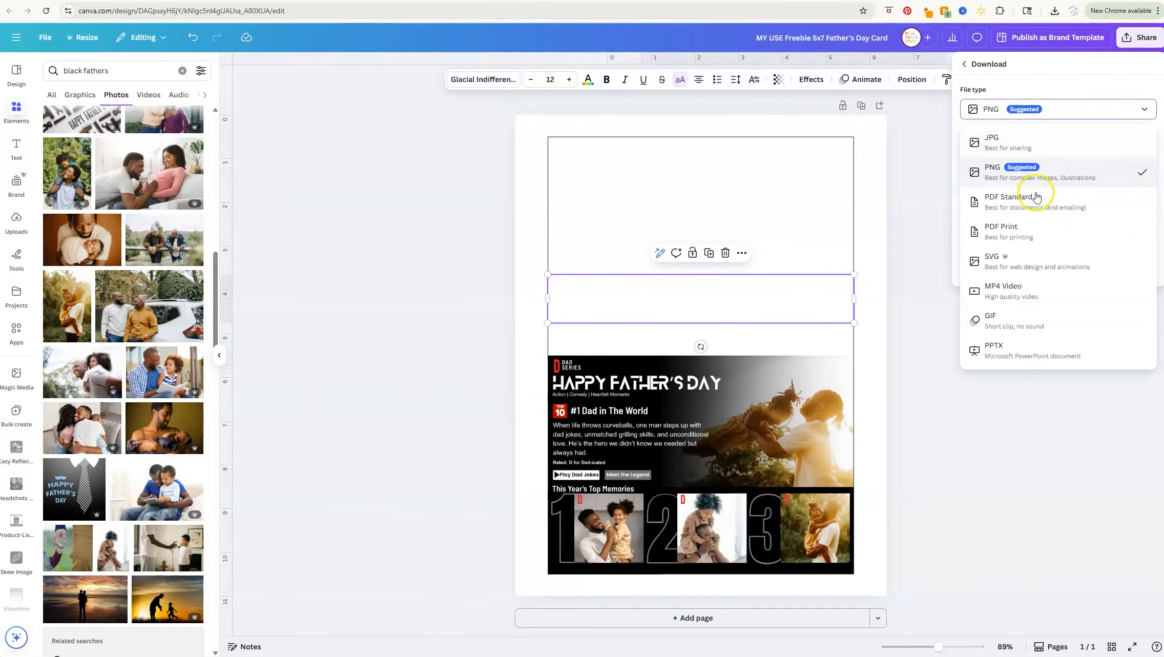
click(1038, 233)
click(967, 145)
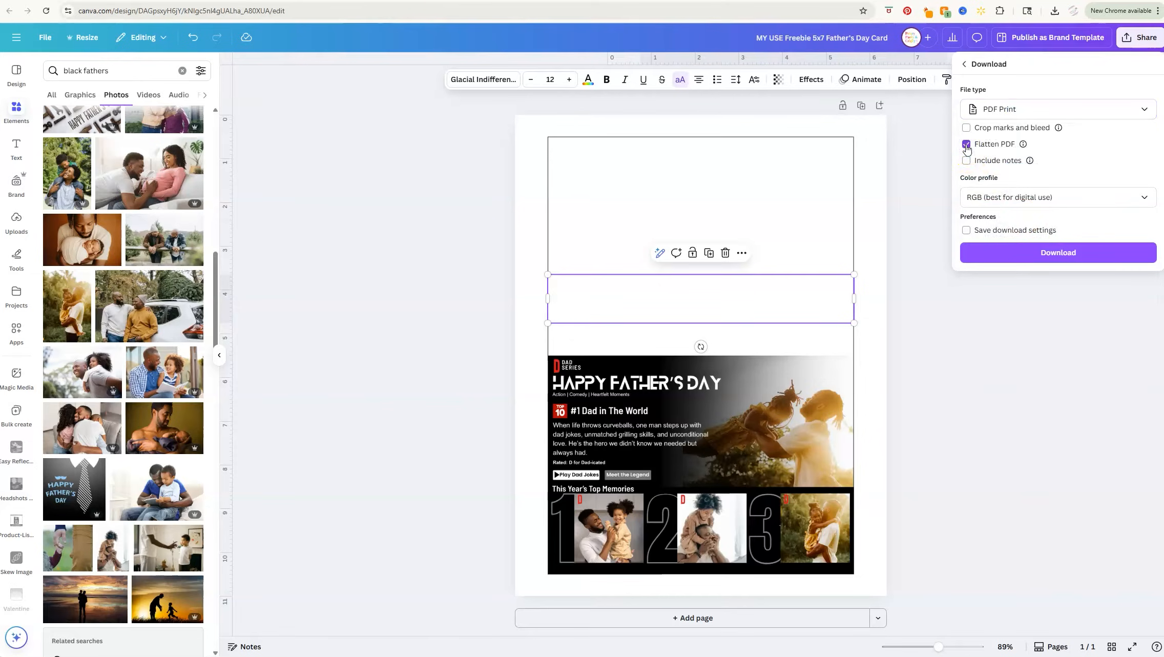
click(1044, 253)
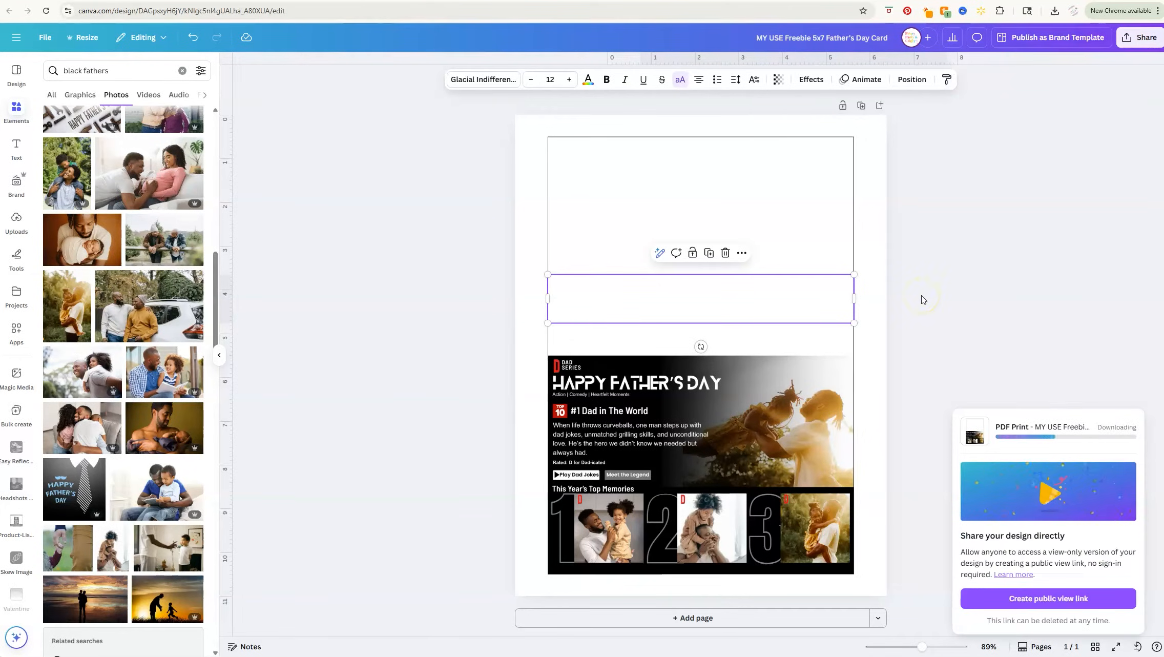
click(390, 94)
click(468, 204)
click(595, 433)
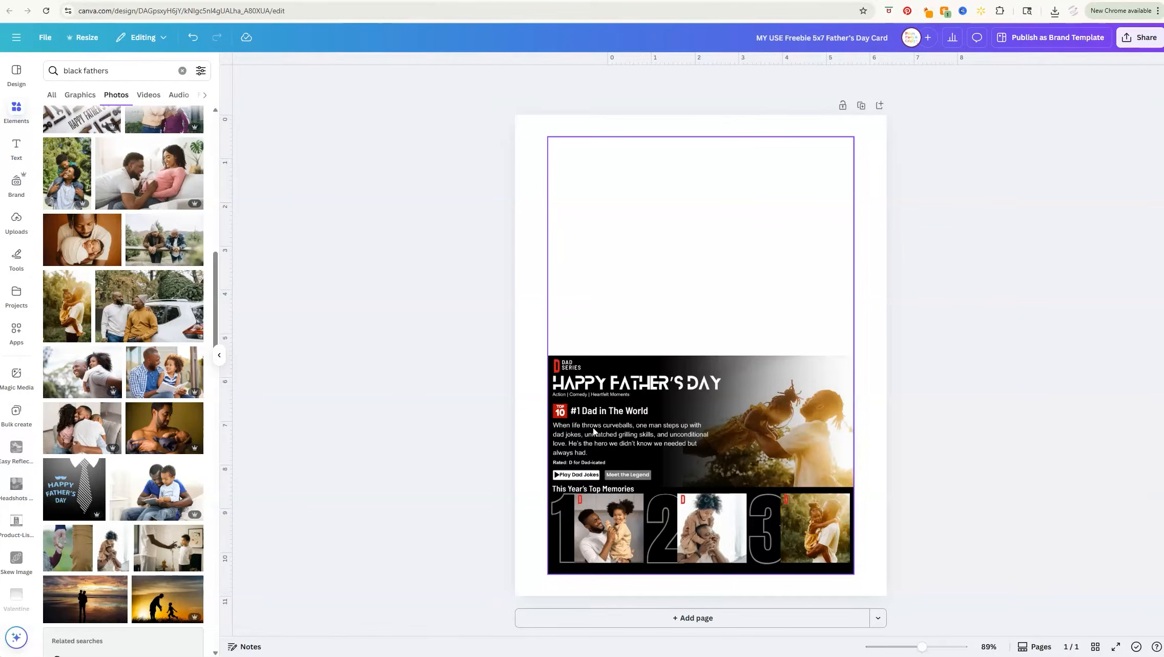
click(538, 406)
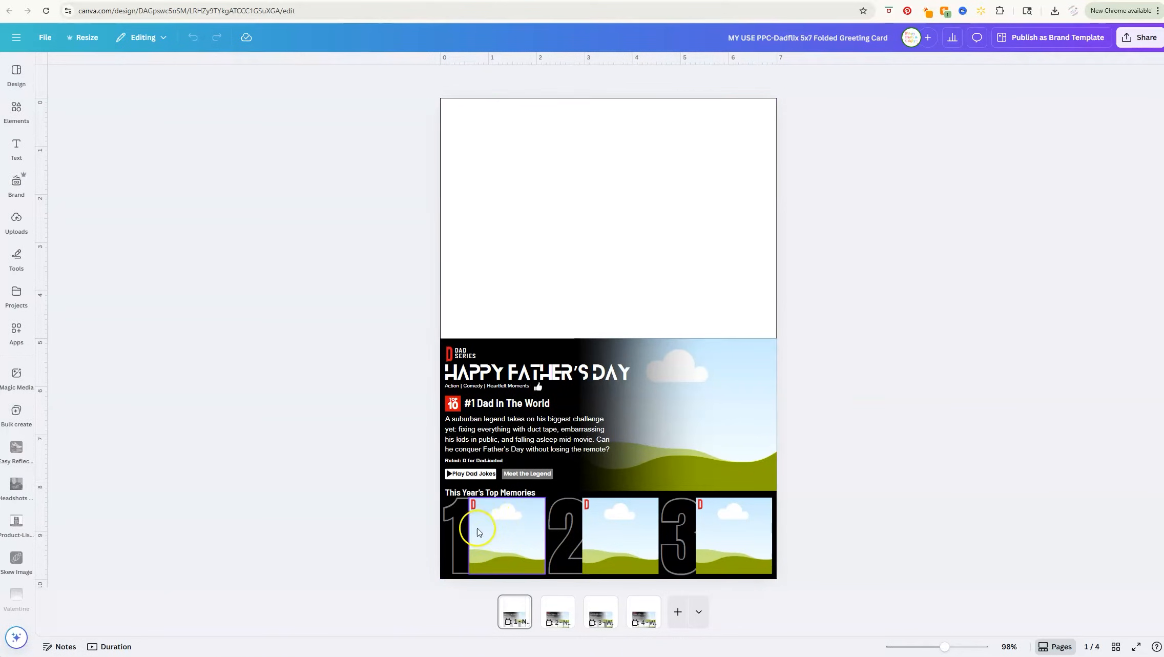
- Check that the heading, tagline, subheading, description and both button labels on the Dadflix card can each be selected for editing
double_click(538, 373)
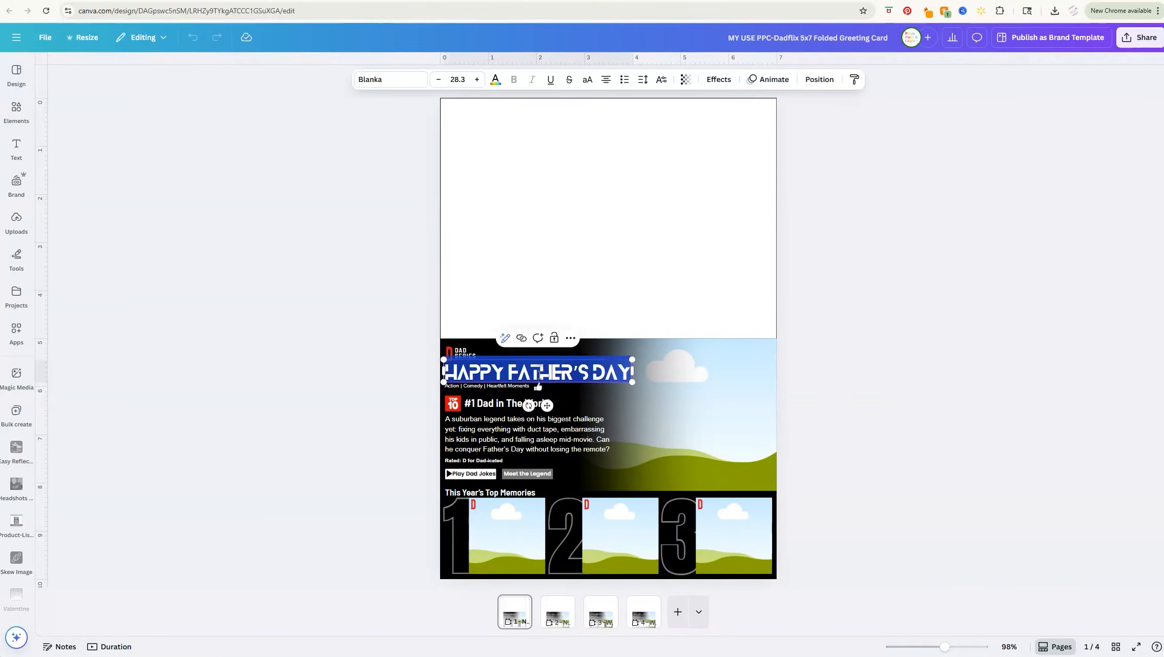
click(500, 388)
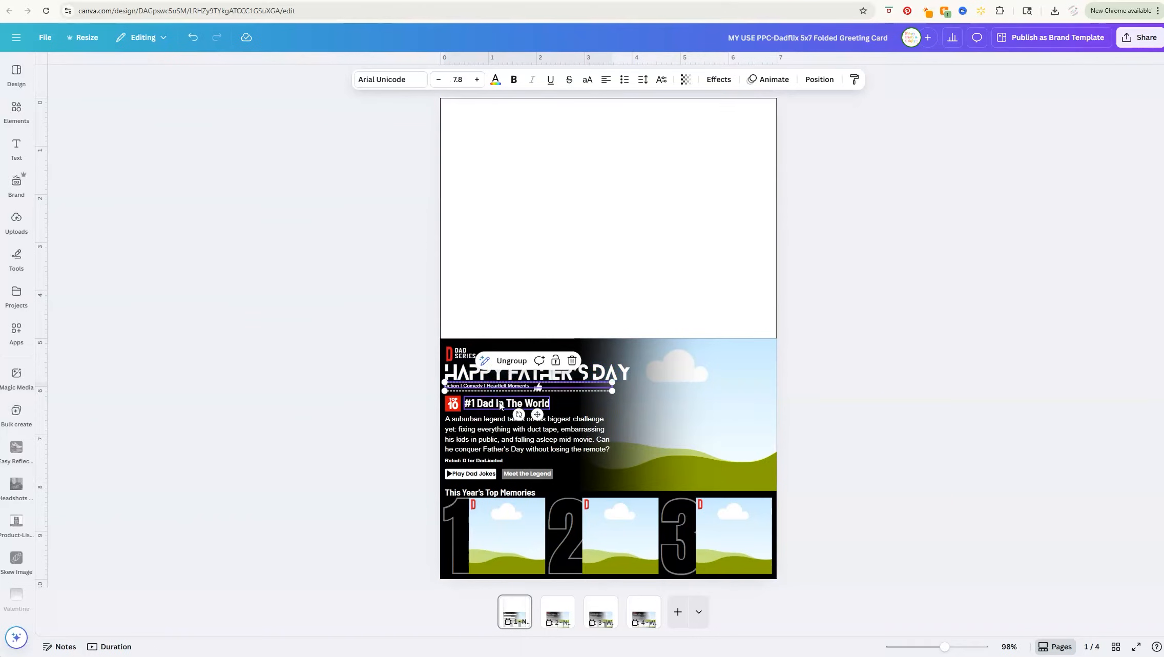
click(497, 403)
click(485, 433)
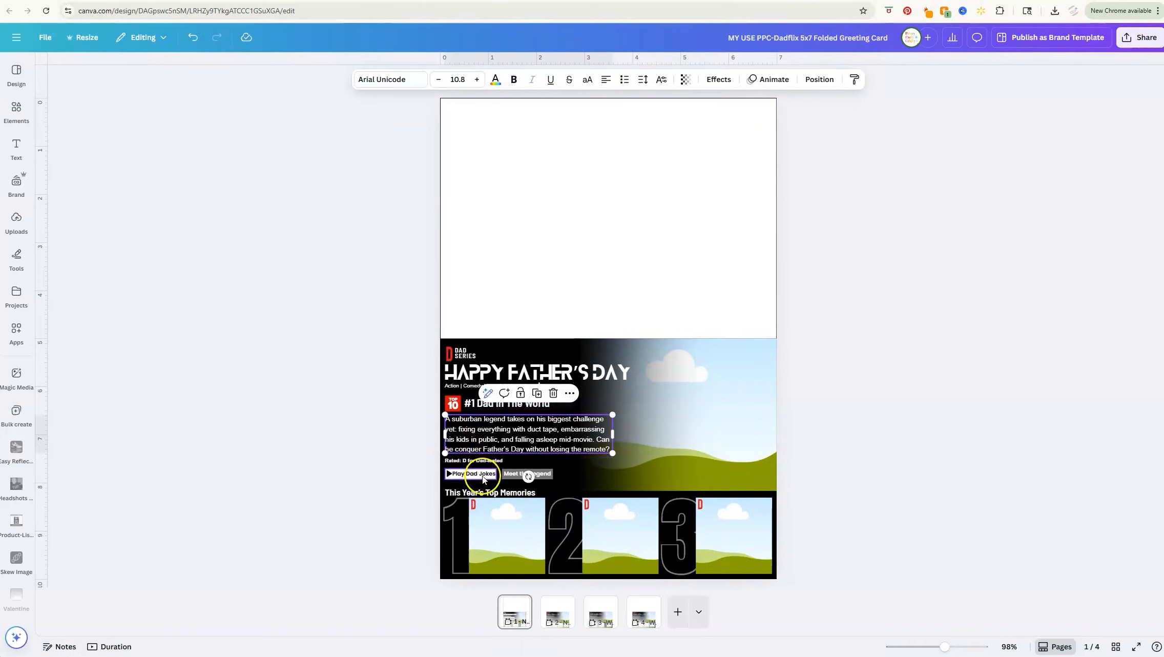
click(481, 474)
click(522, 474)
click(638, 422)
mouse_move(715, 422)
mouse_down()
mouse_move(656, 424)
mouse_move(703, 422)
mouse_up()
drag(633, 425, 623, 427)
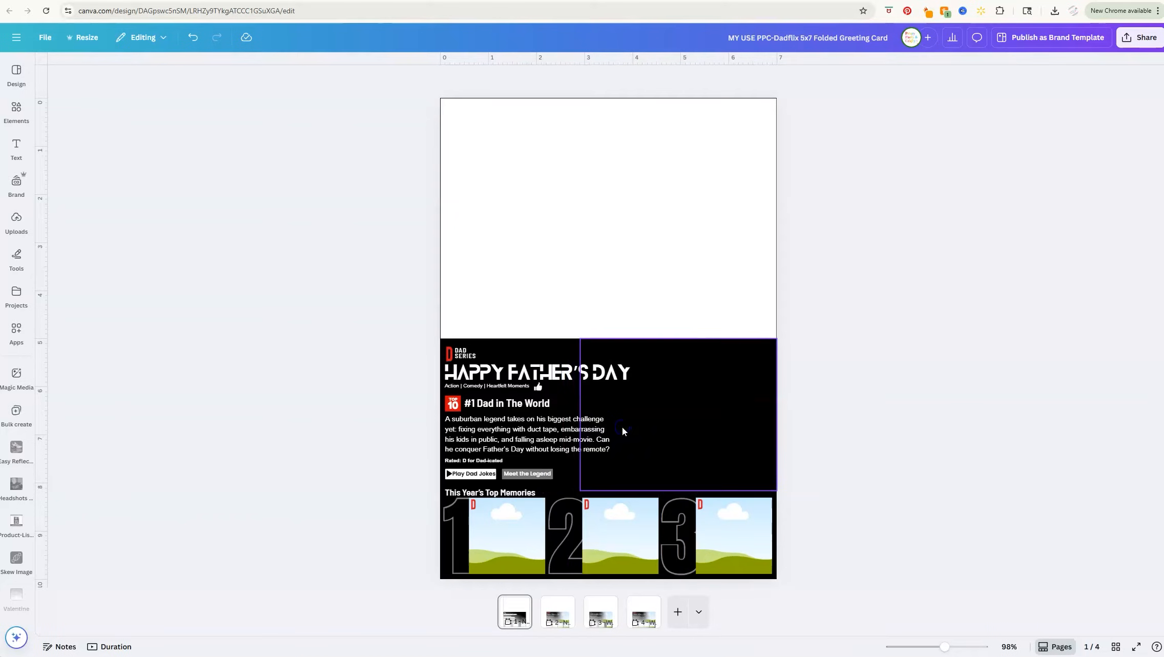
key(ctrl+z)
- Nudge the black gradient overlay left across the large photo frame, return it to its starting position, and select the photo frame
click(627, 443)
key(Left)
key(Left)
key(Left)
key(Left)
key(Left)
key(Left)
key(Left)
key(Left)
key(Left)
key(Left)
key(Left)
key(Left)
key(Left)
key(Left)
key(Left)
key(Left)
key(Left)
key(Left)
key(Left)
key(Left)
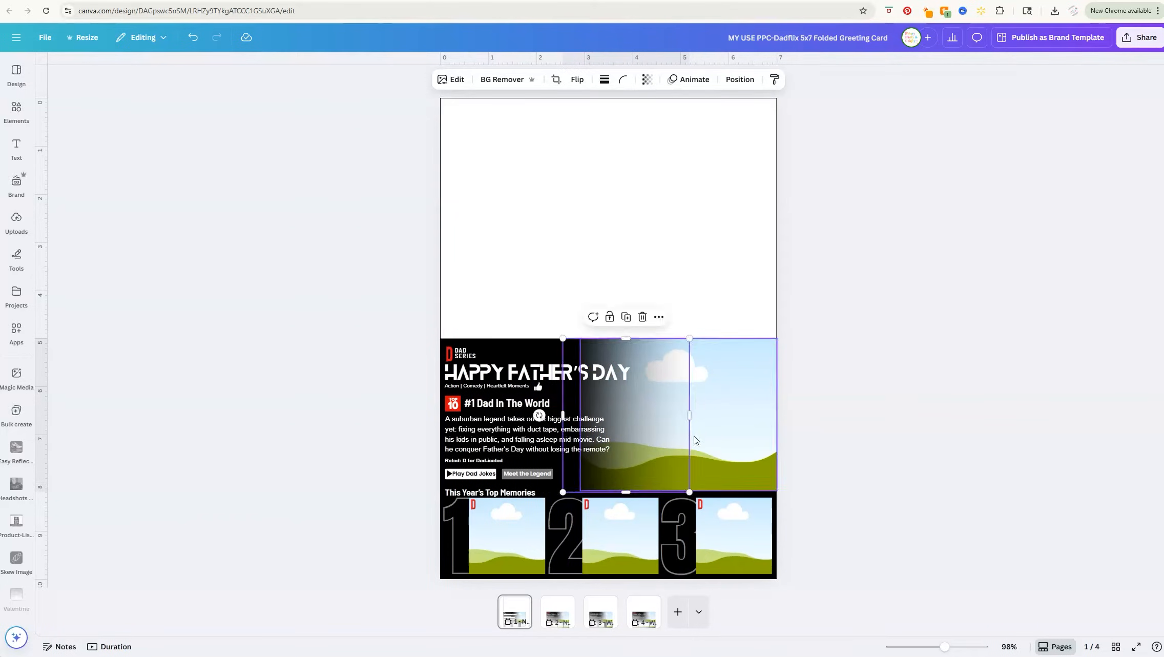
key(Right)
key(Right)
key(Right)
key(Right)
key(Right)
key(Right)
key(Right)
key(Right)
key(Right)
key(Right)
key(Right)
key(Right)
key(Right)
key(Right)
key(Right)
key(Right)
key(Right)
key(Right)
key(Right)
key(Right)
click(707, 423)
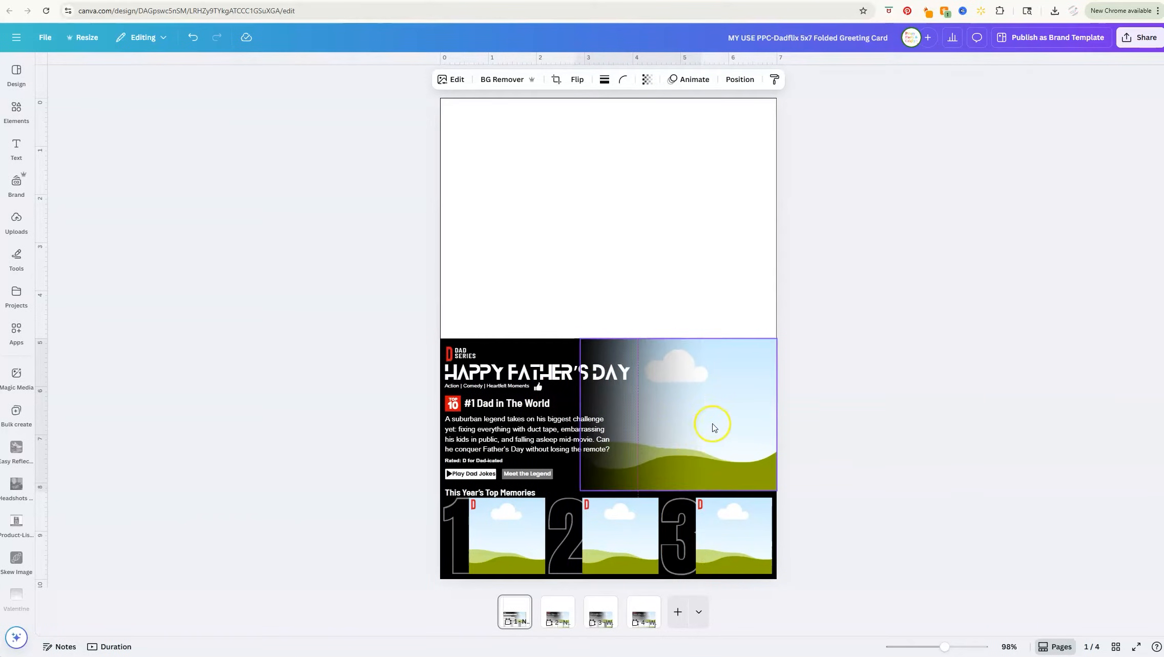
click(612, 458)
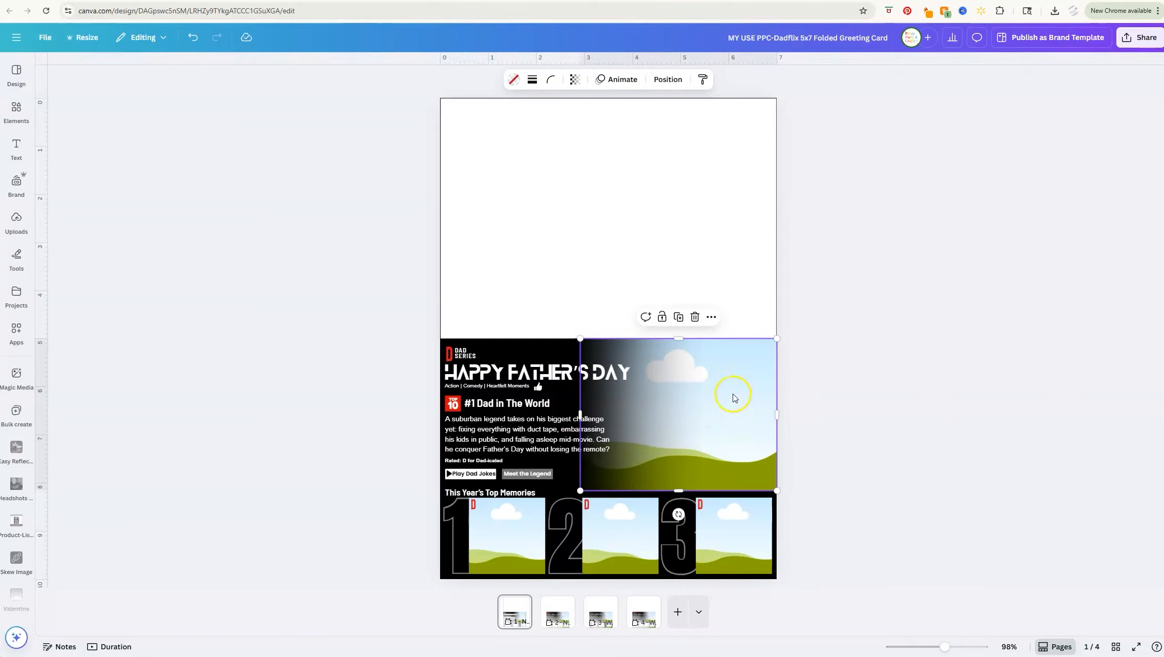
- Try to nudge the black gradient overlay slightly right across the large photo frame and deselect it
click(672, 408)
drag(708, 414, 720, 414)
click(826, 468)
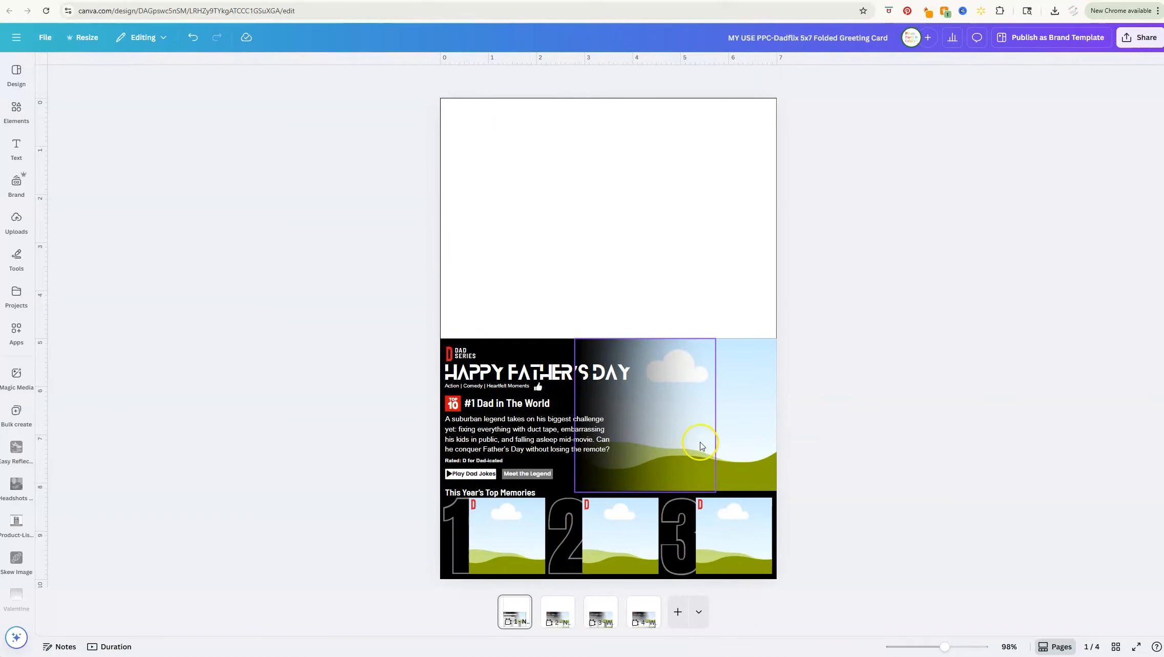
- Open page 2 of the card and check that its script heading, description and memory photo frames can be selected for editing
click(570, 616)
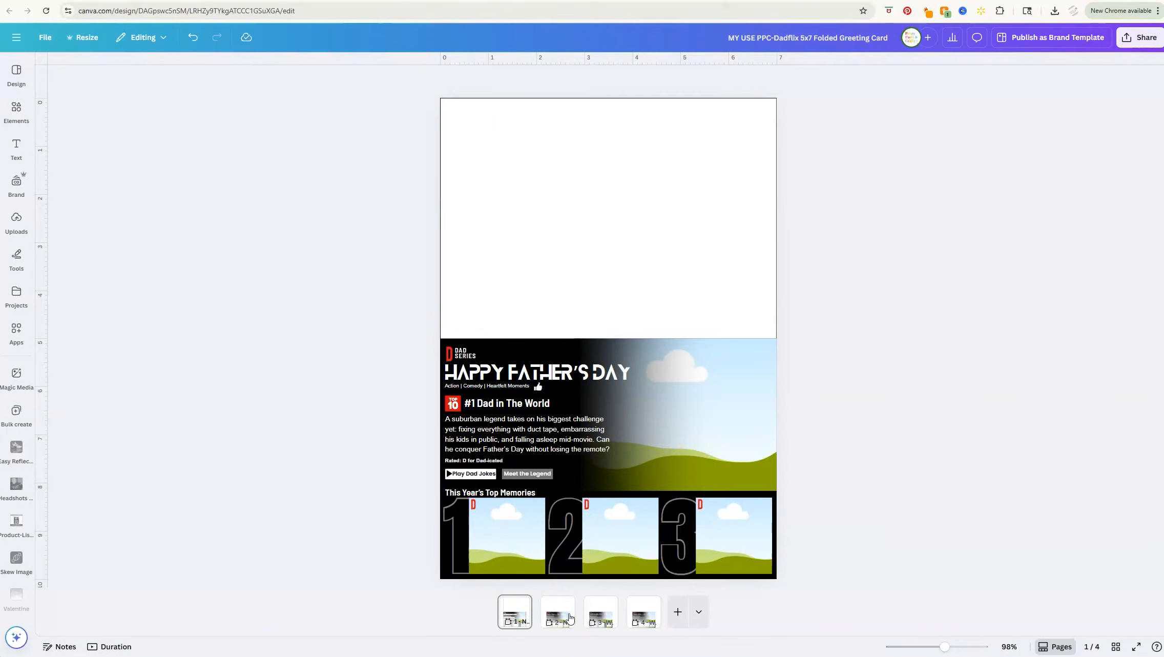
mouse_move(514, 611)
click(559, 613)
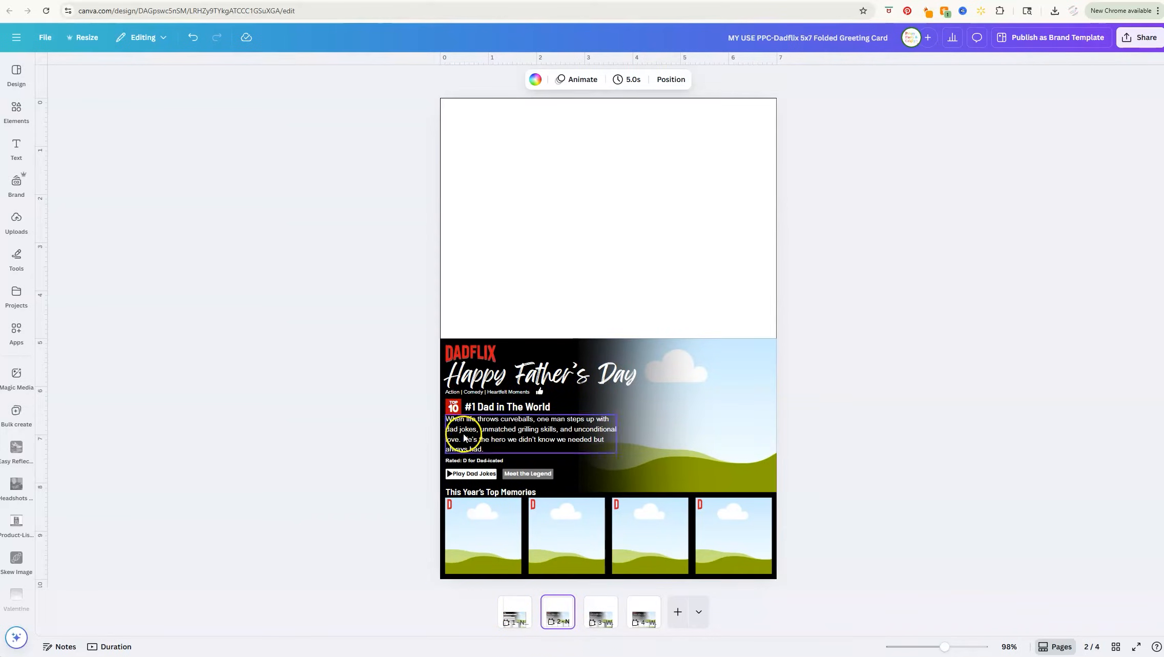
click(497, 380)
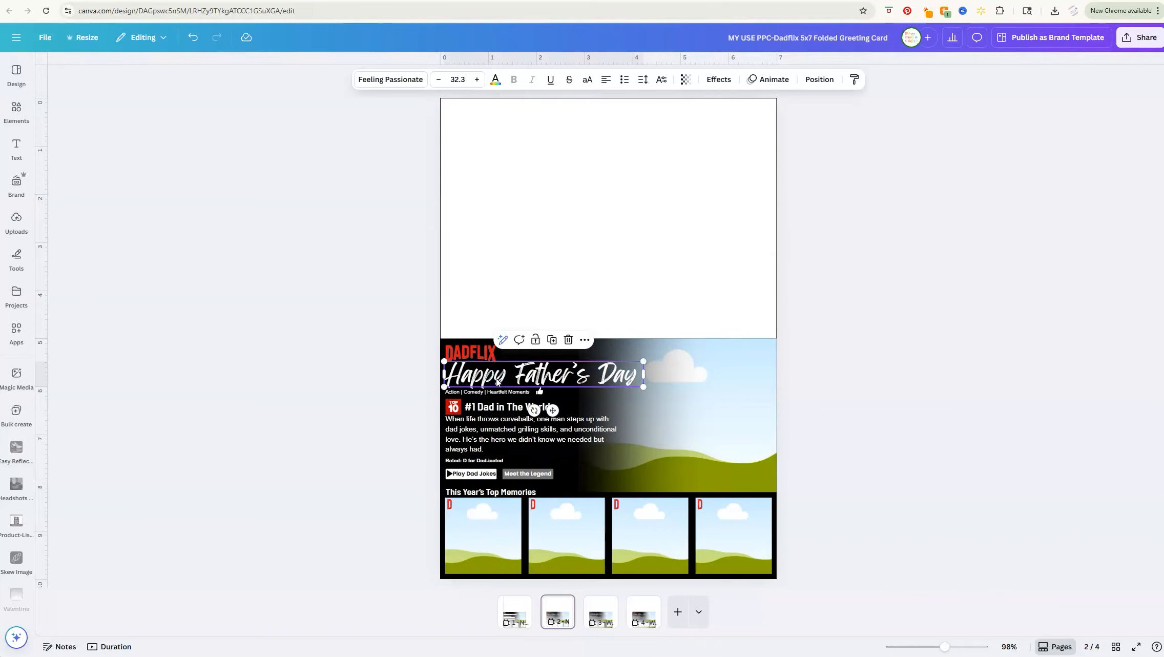
click(492, 425)
click(483, 519)
key(Tab)
key(Tab)
key(Tab)
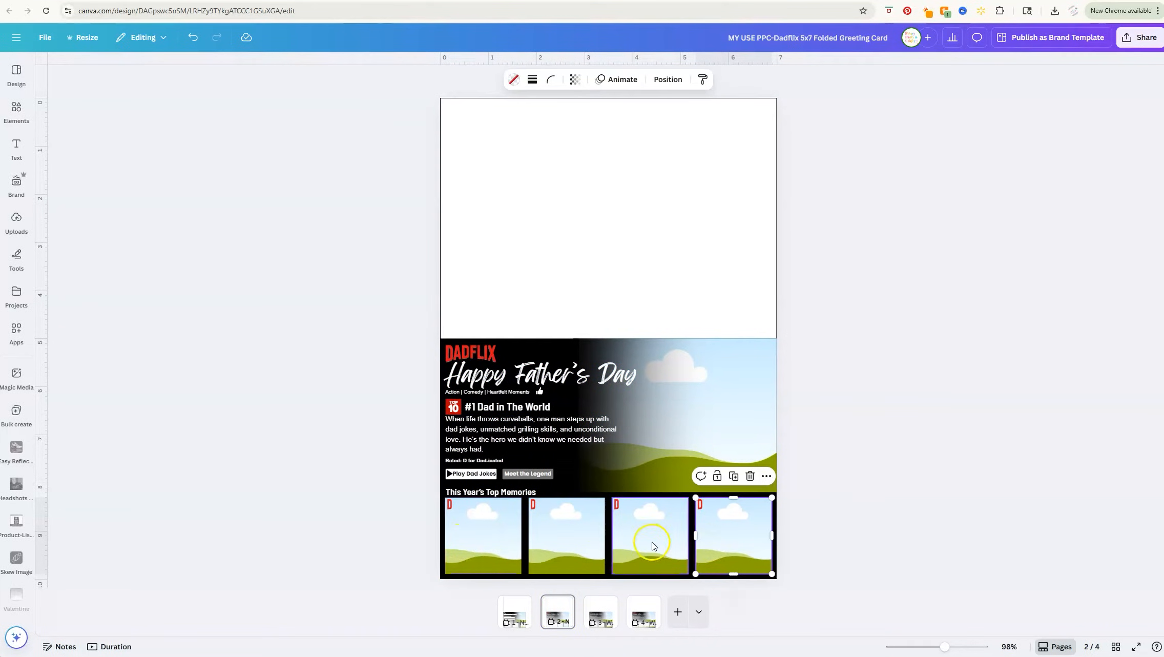
- Compare the layouts on the card's four pages
click(563, 614)
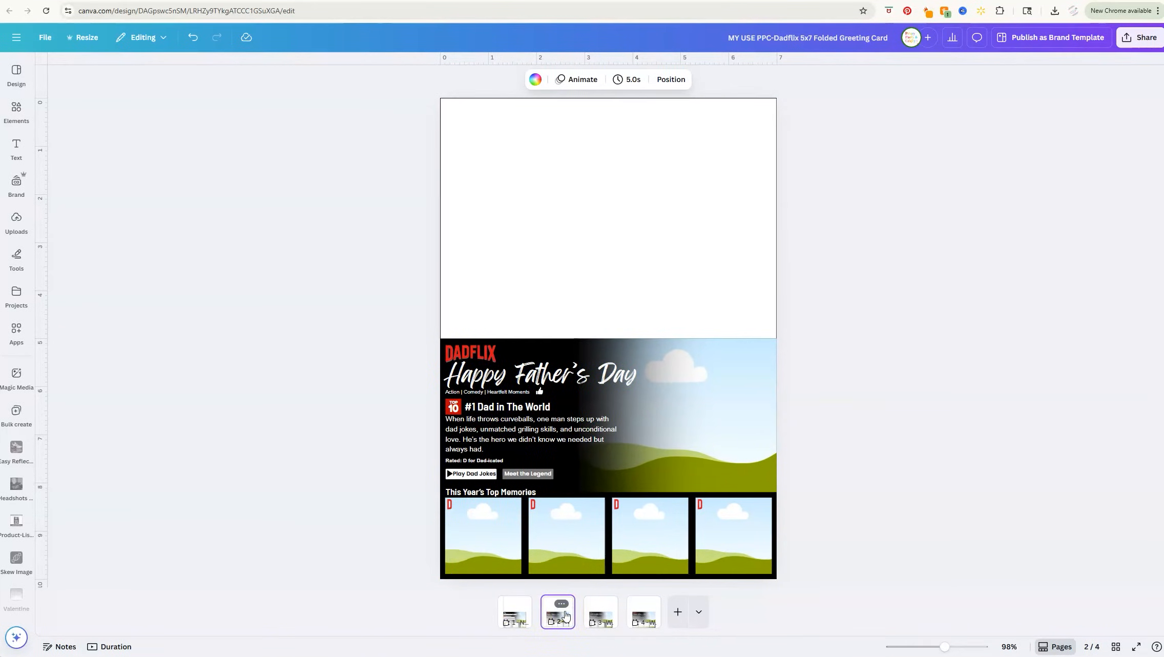
click(599, 616)
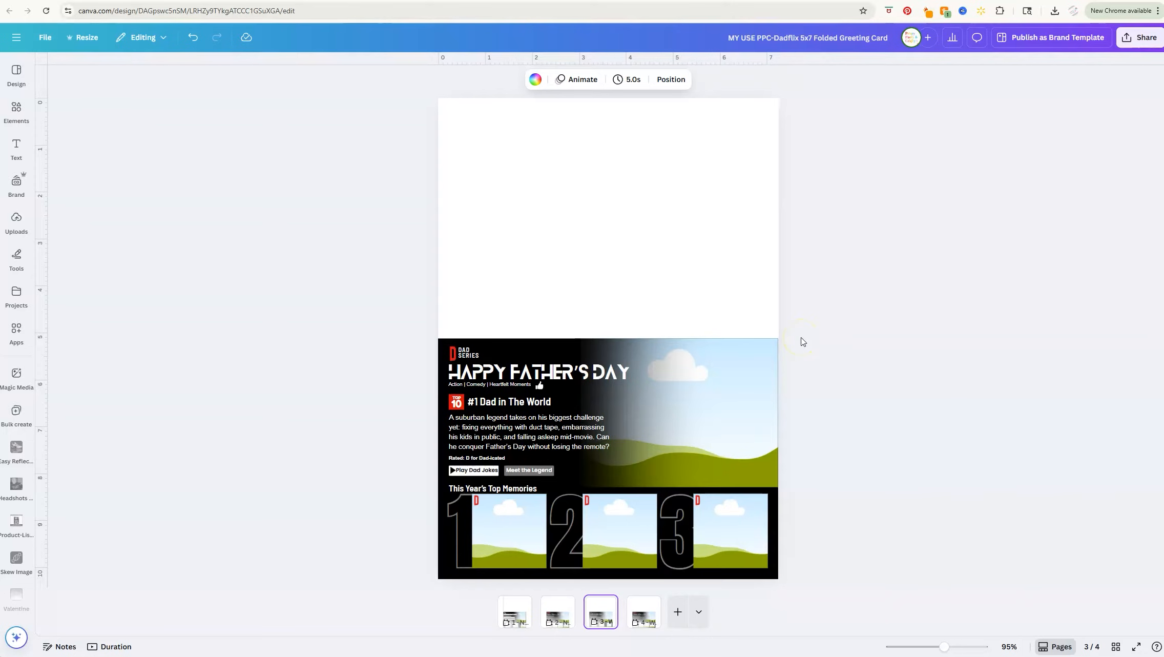
click(515, 615)
click(563, 613)
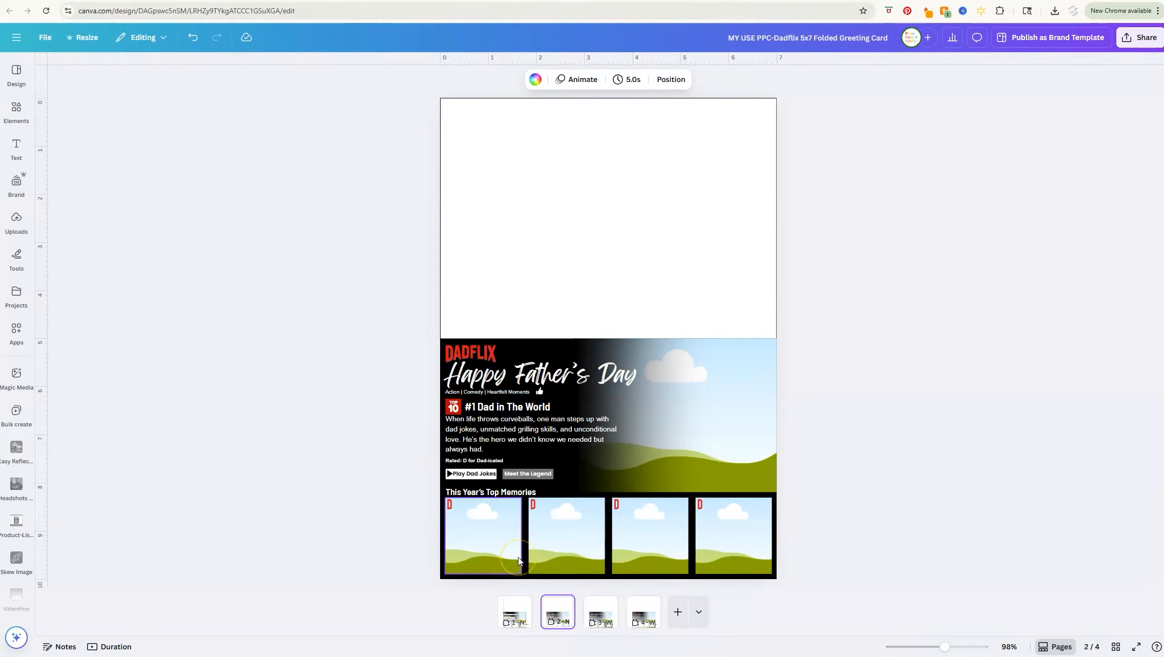
click(604, 618)
click(610, 621)
click(644, 614)
click(21, 108)
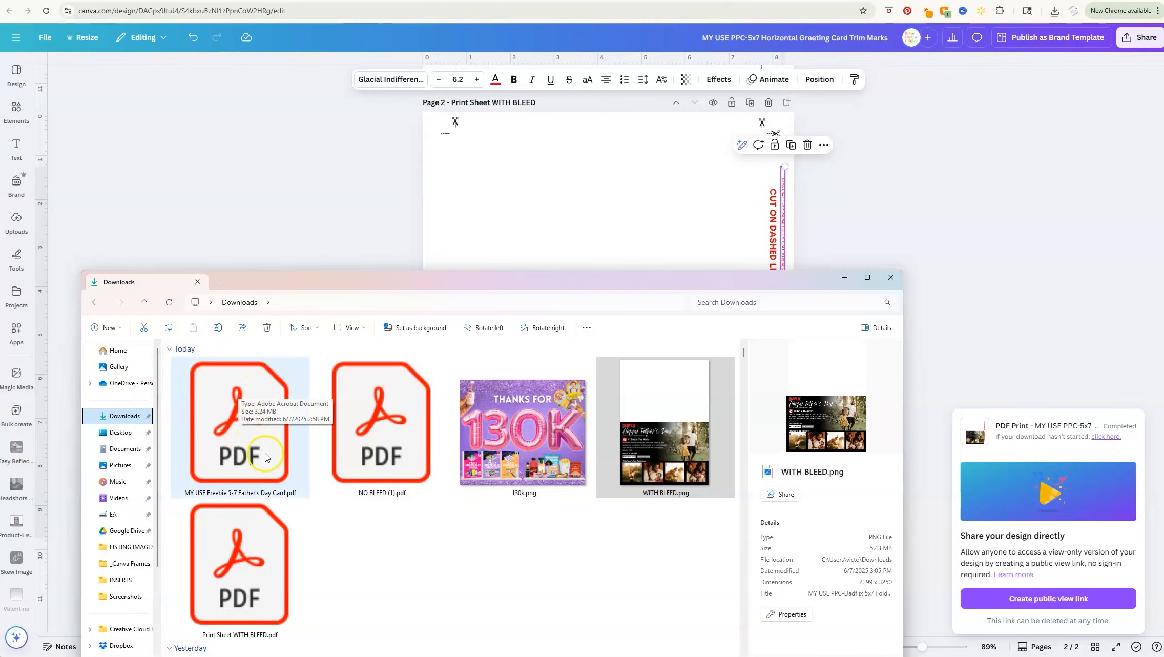
- Open MY USE Freebie 5x7 Father's Day Card.pdf from Downloads and bring up the ET-8500 printer properties for printing it
double_click(242, 401)
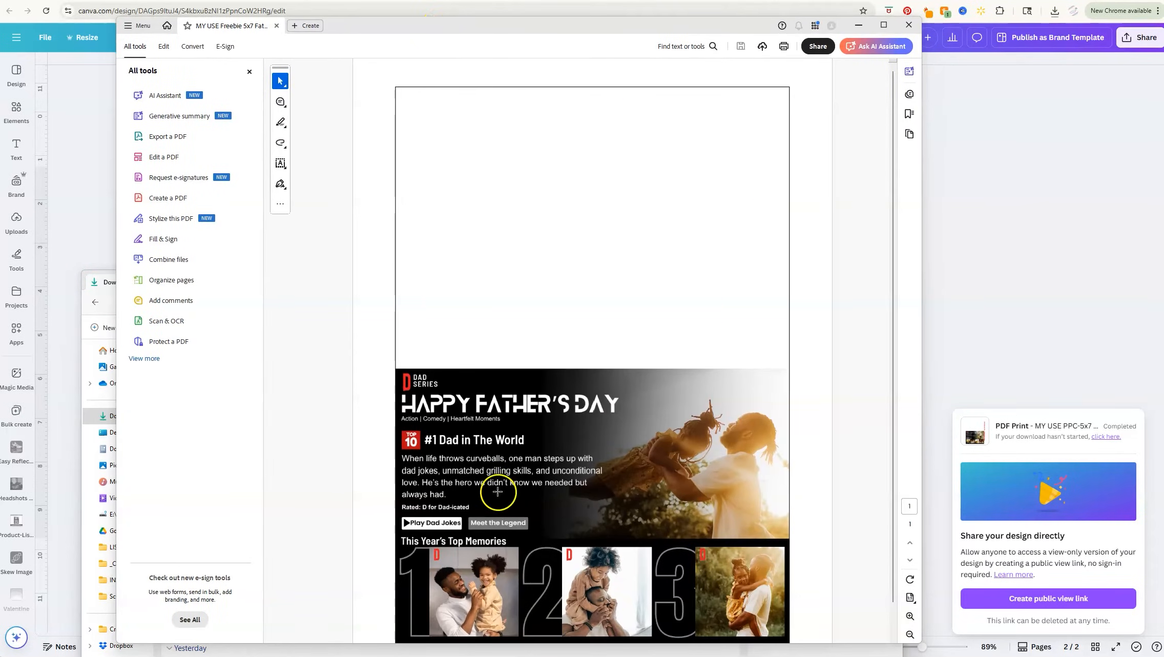
click(784, 46)
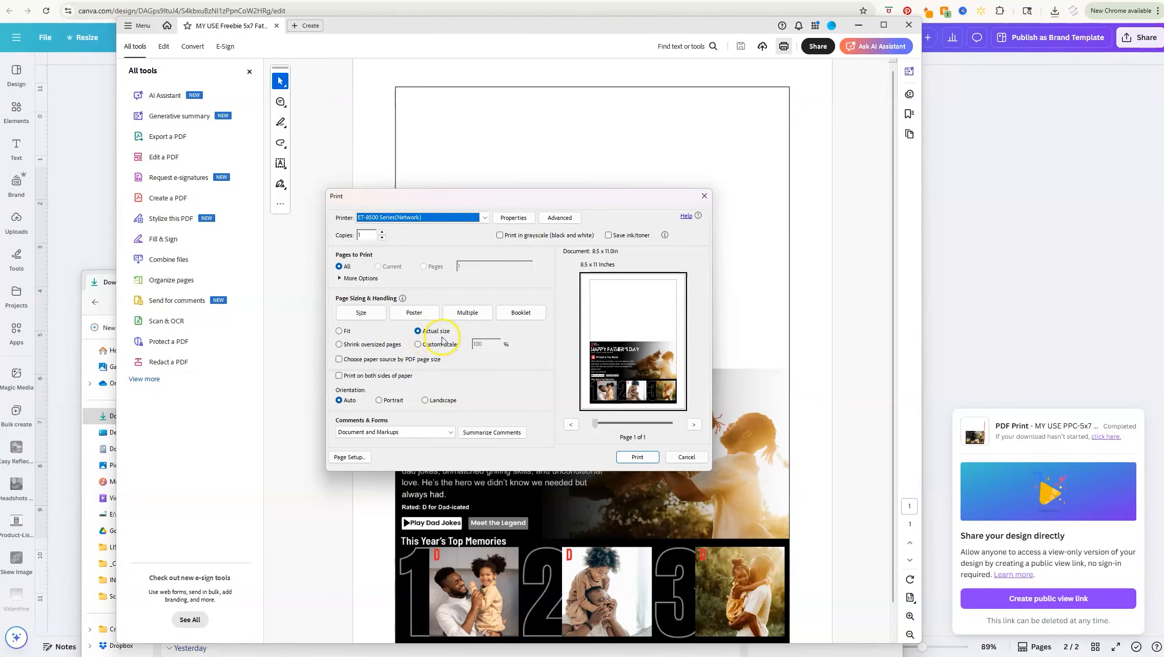
click(513, 217)
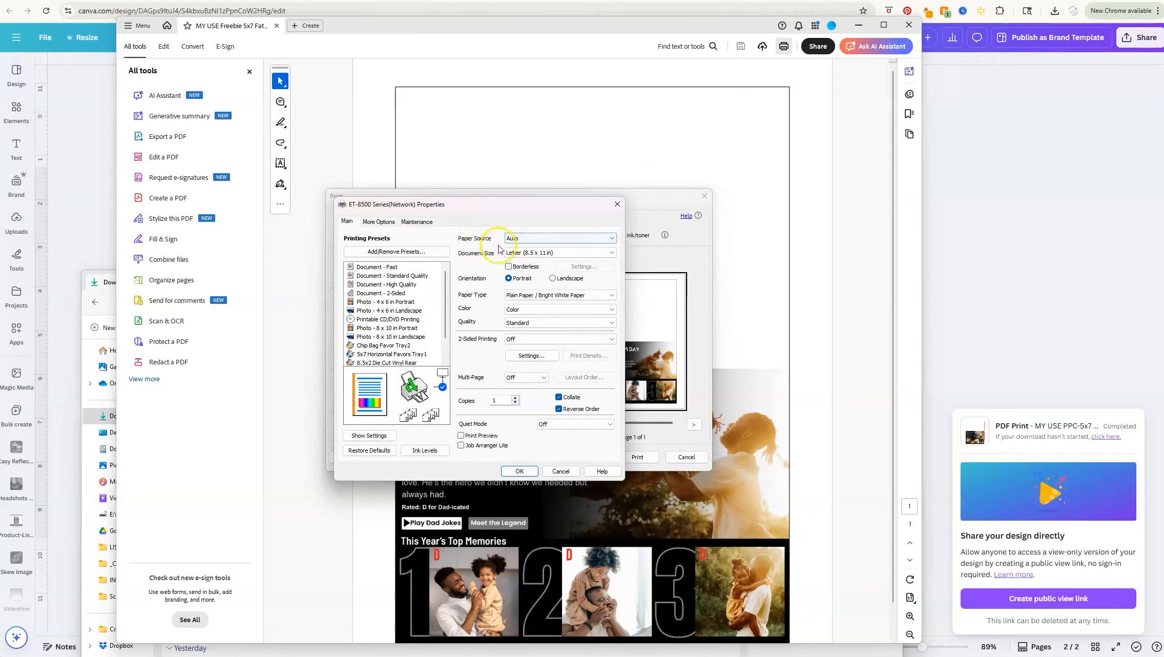
- Set the paper source to Rear Paper Feeder and the paper type to Photo Paper Glossy, keeping the document size at Letter (8.5 x 11 in)
click(533, 238)
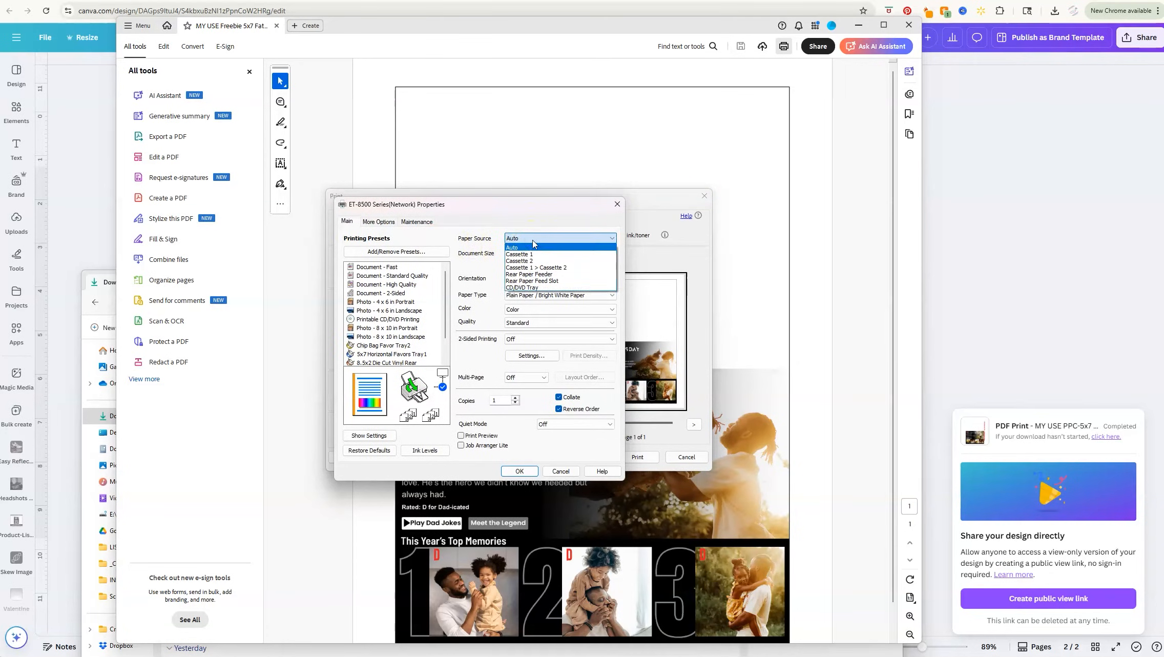
click(535, 274)
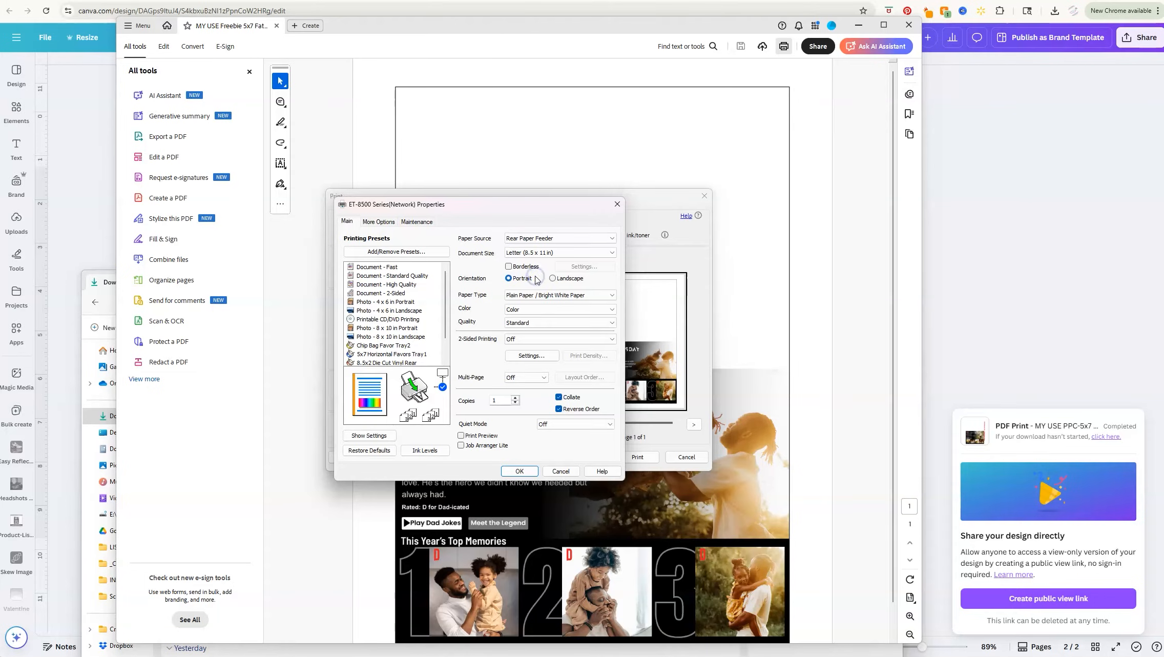
click(591, 256)
click(551, 296)
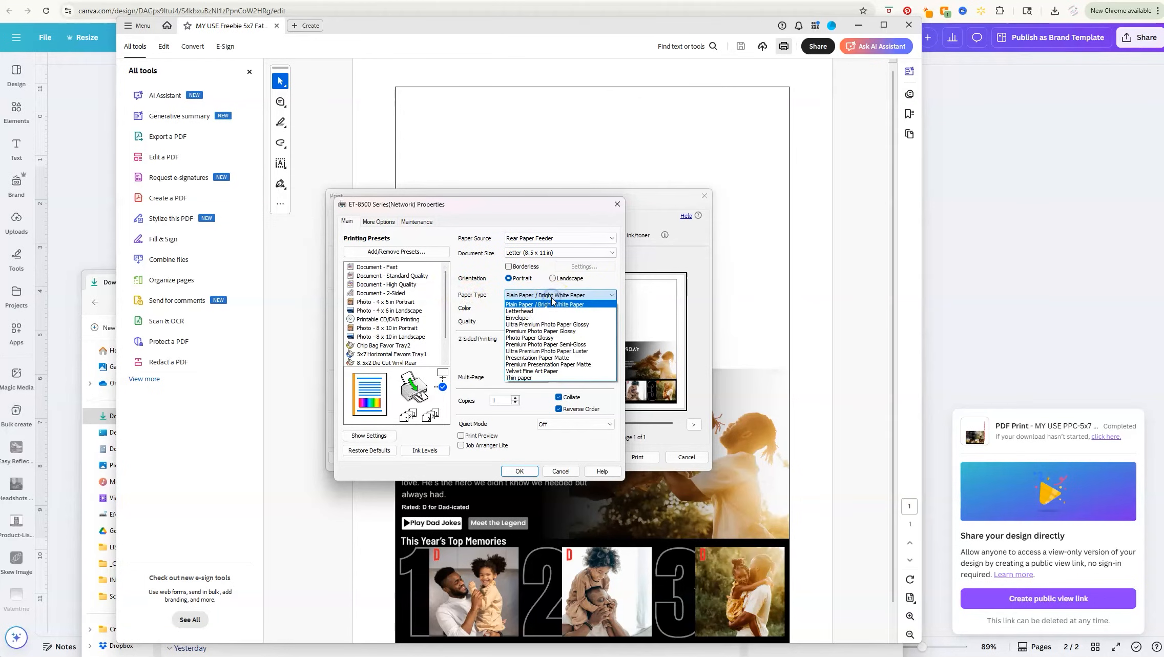
click(558, 338)
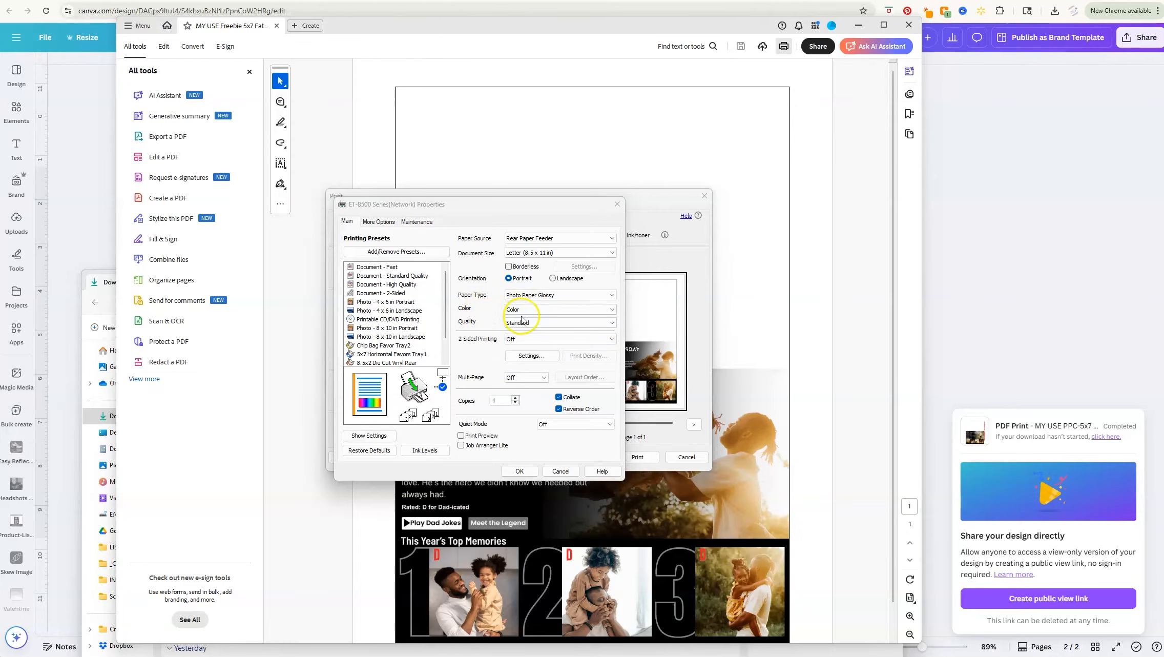
- Keep the print quality at Standard, apply the printer properties, and print the card at actual size
click(471, 322)
click(572, 327)
click(567, 327)
click(522, 470)
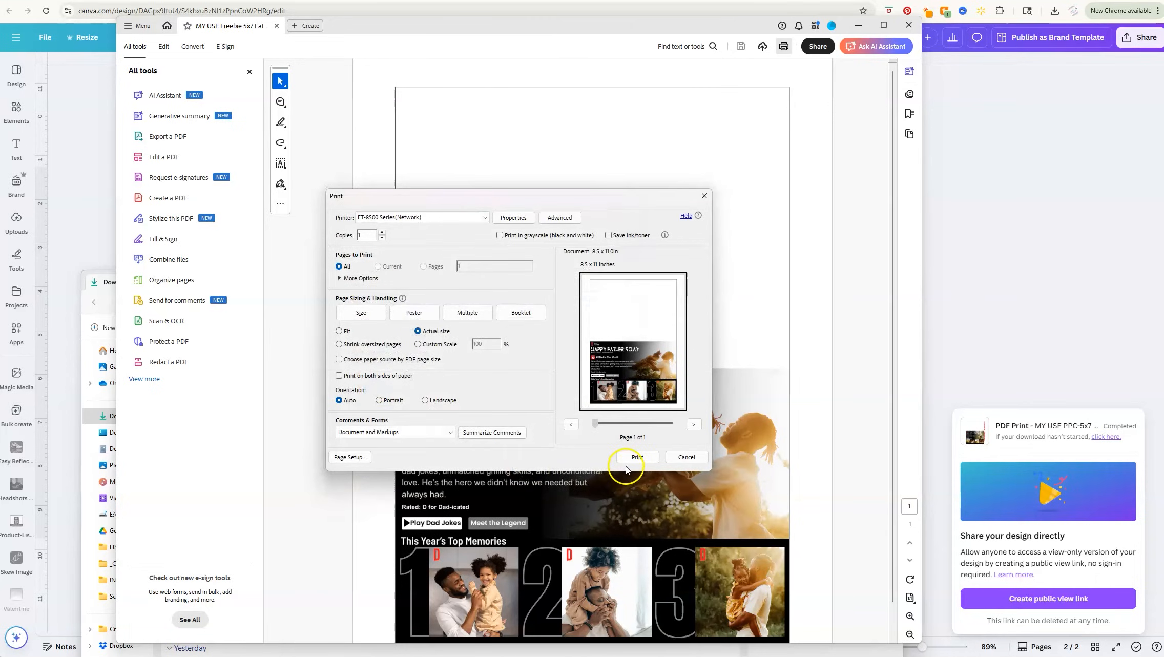
click(637, 457)
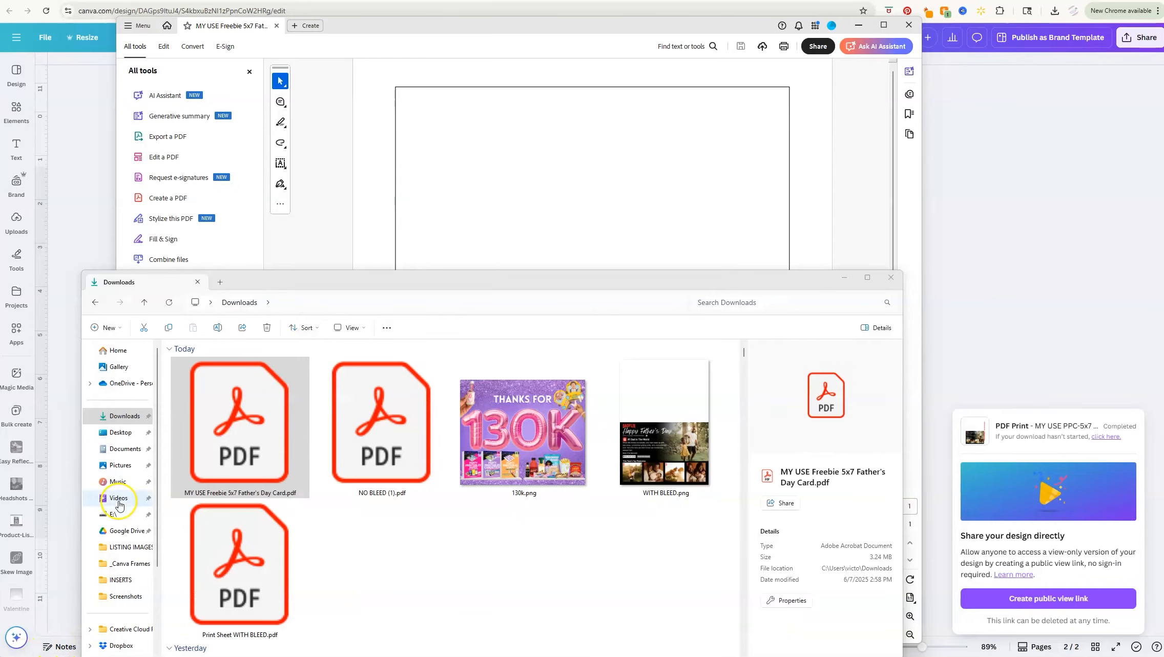
- Open NO BLEED (1).pdf from Downloads, bring up its print settings, and leave Choose paper source by PDF page size off
double_click(384, 465)
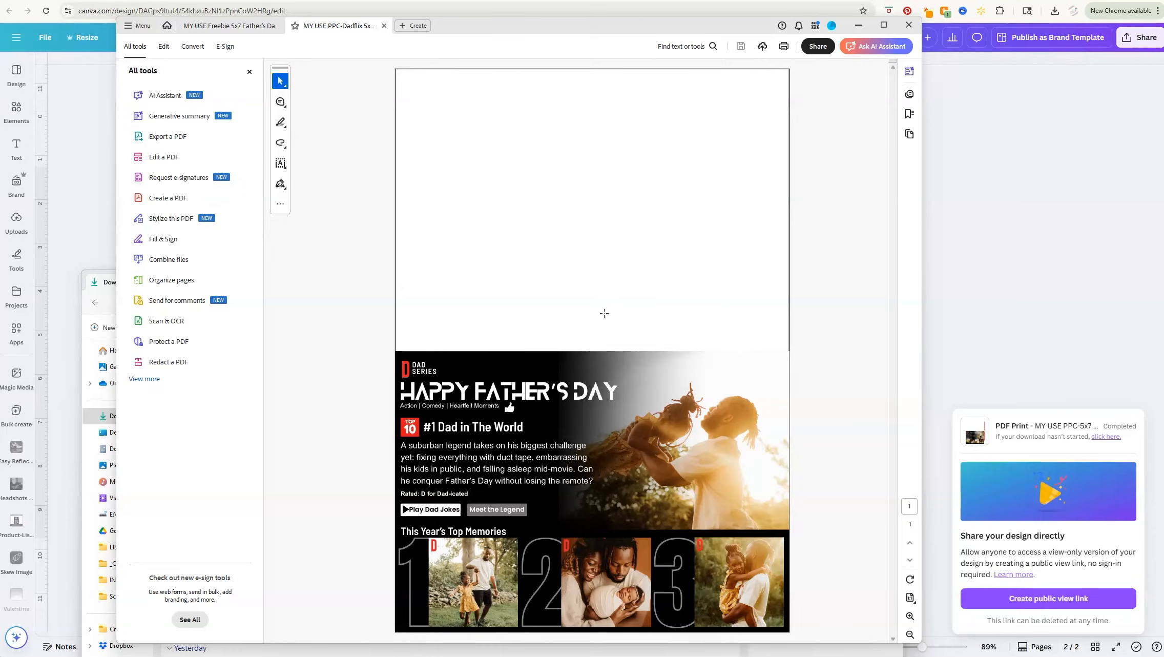
click(604, 312)
click(782, 47)
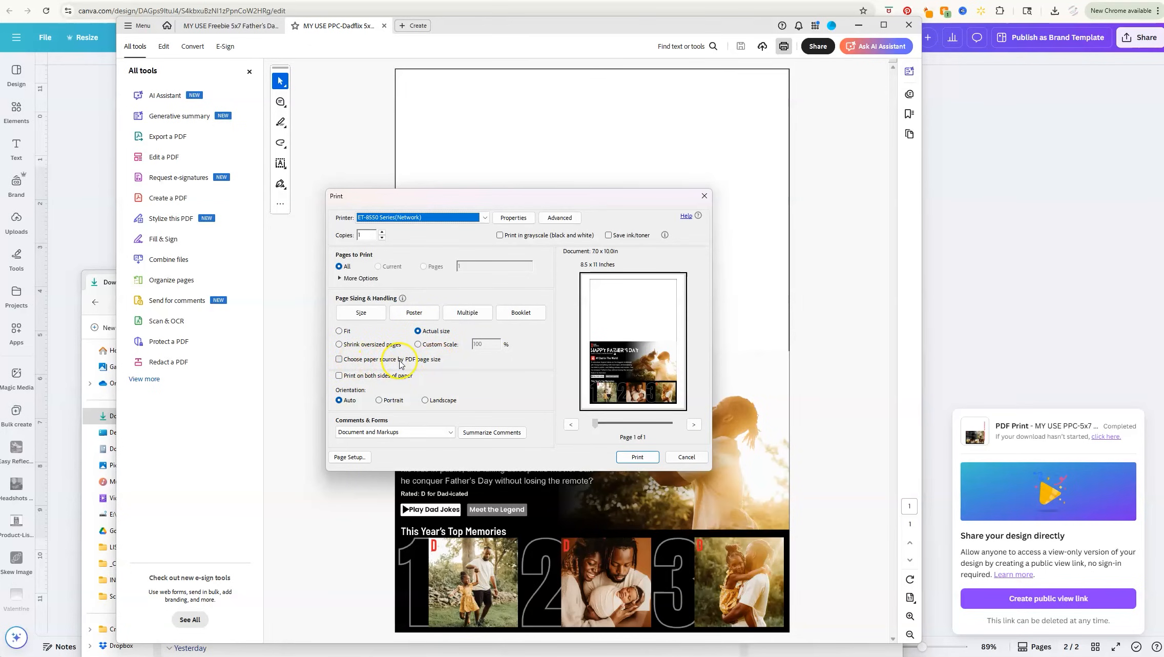
click(339, 360)
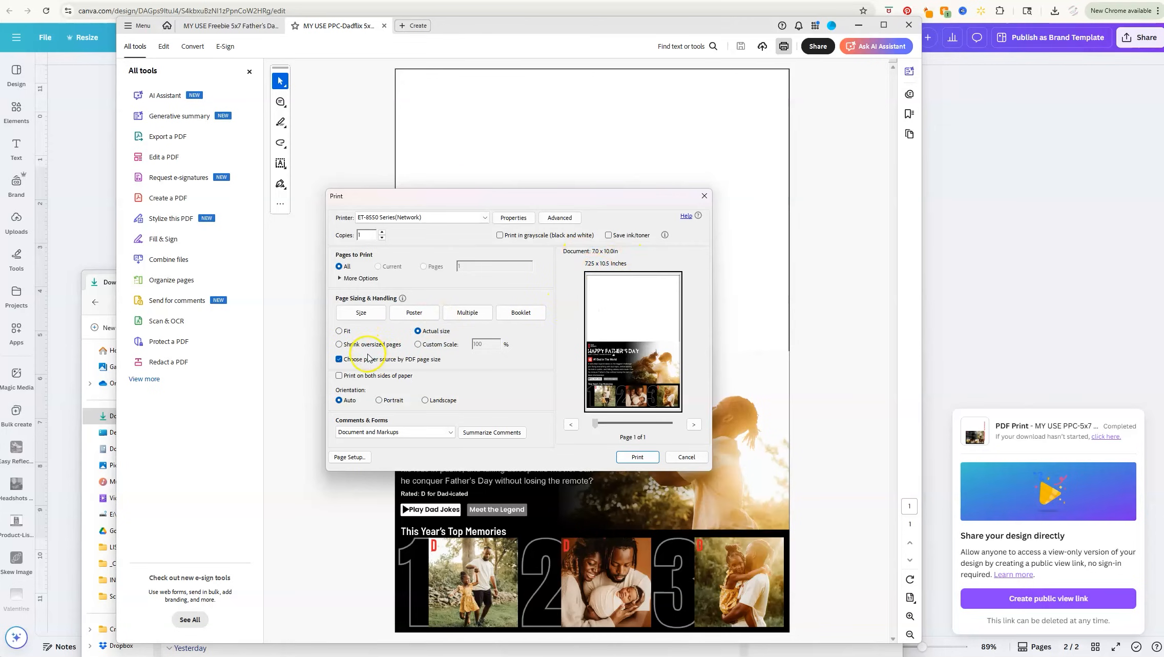
click(339, 360)
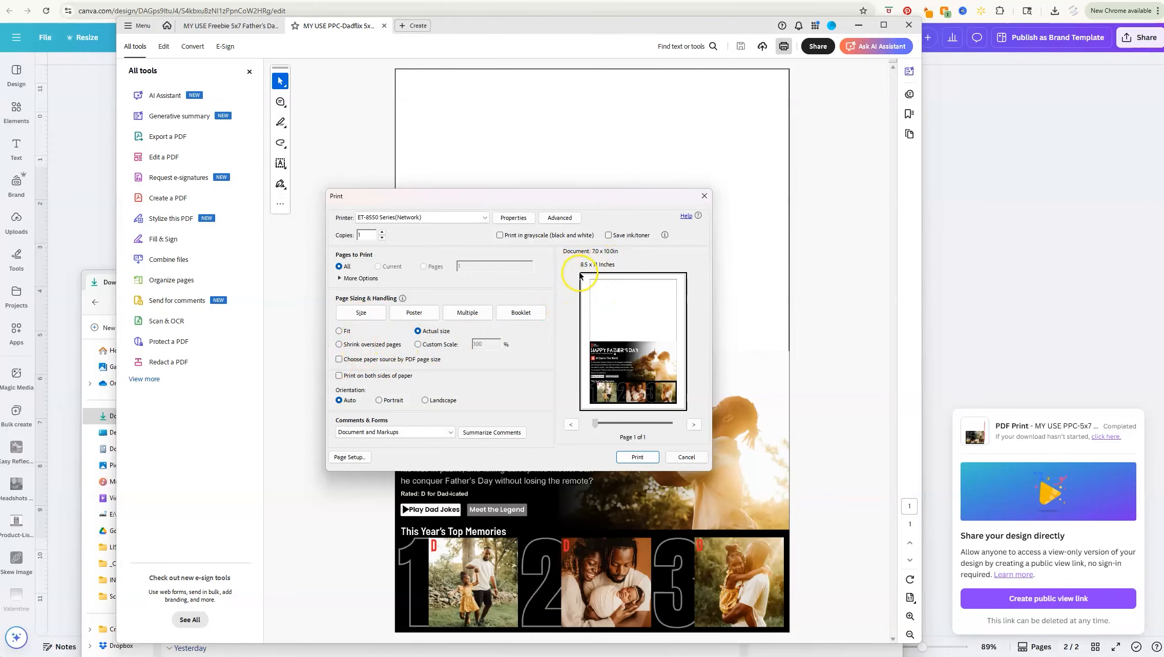
- Print the card on the ET-8550 with Rear Paper Feeder, Letter size, Photo Paper Glossy and Standard quality in the printer properties
click(507, 219)
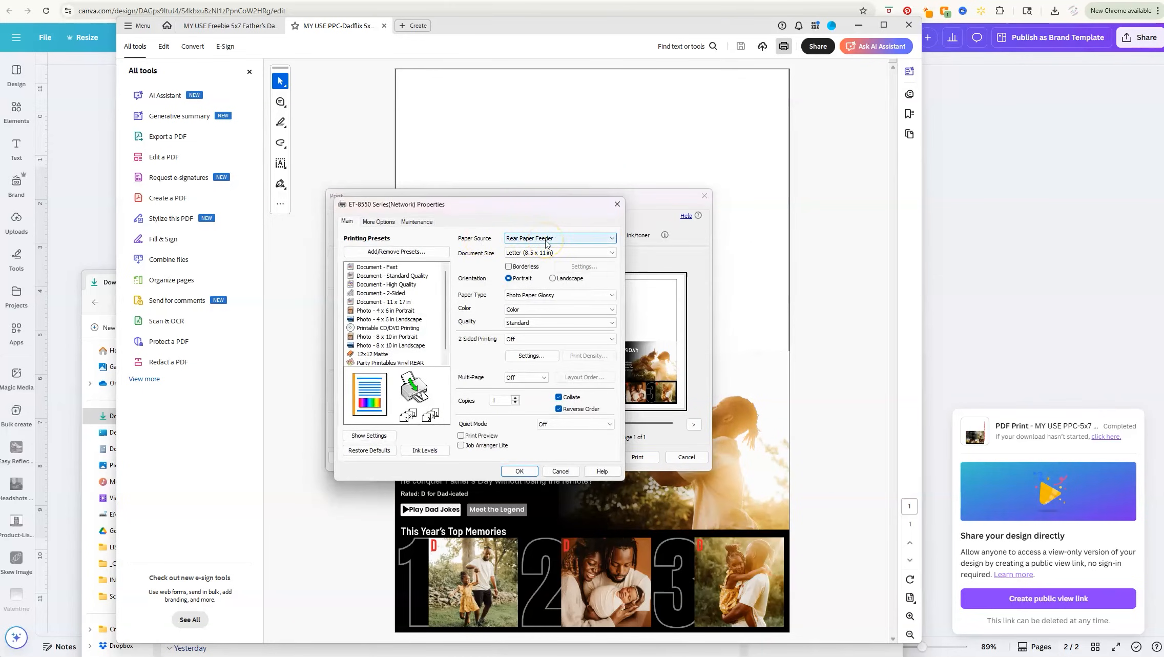
click(545, 303)
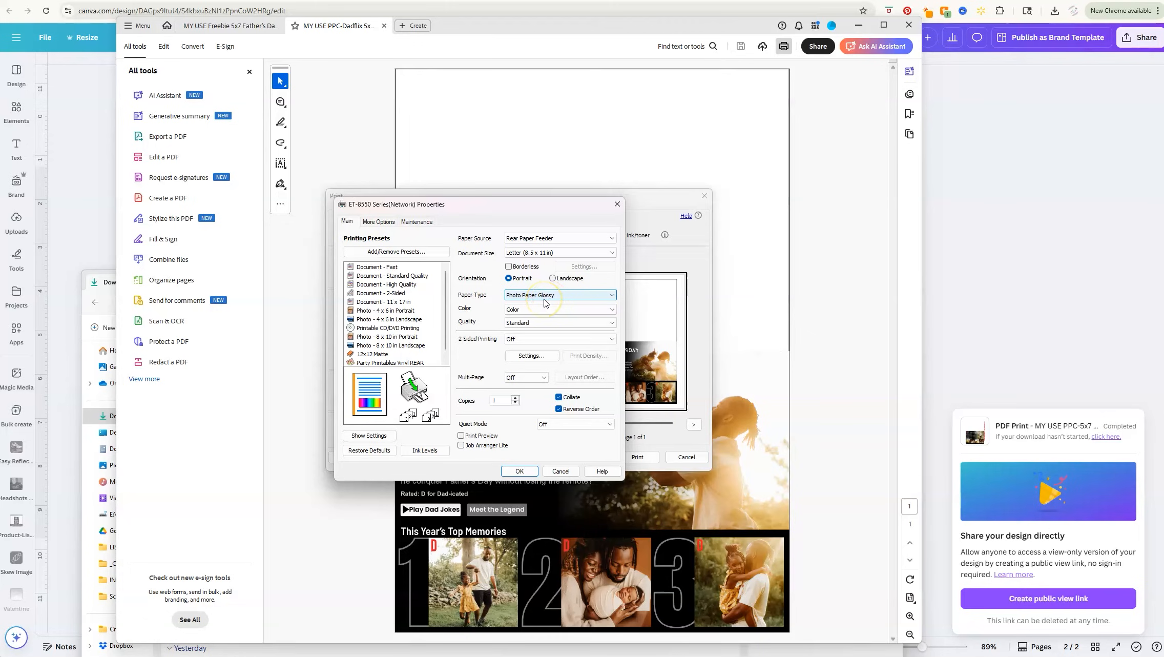
click(525, 327)
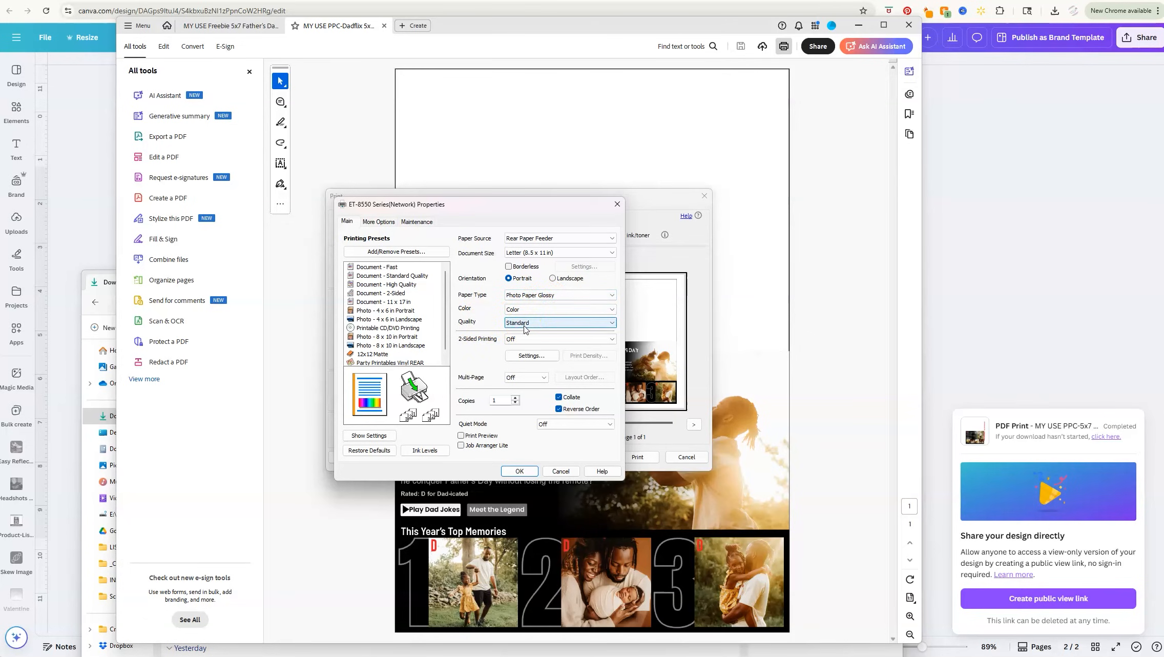
click(519, 470)
click(635, 458)
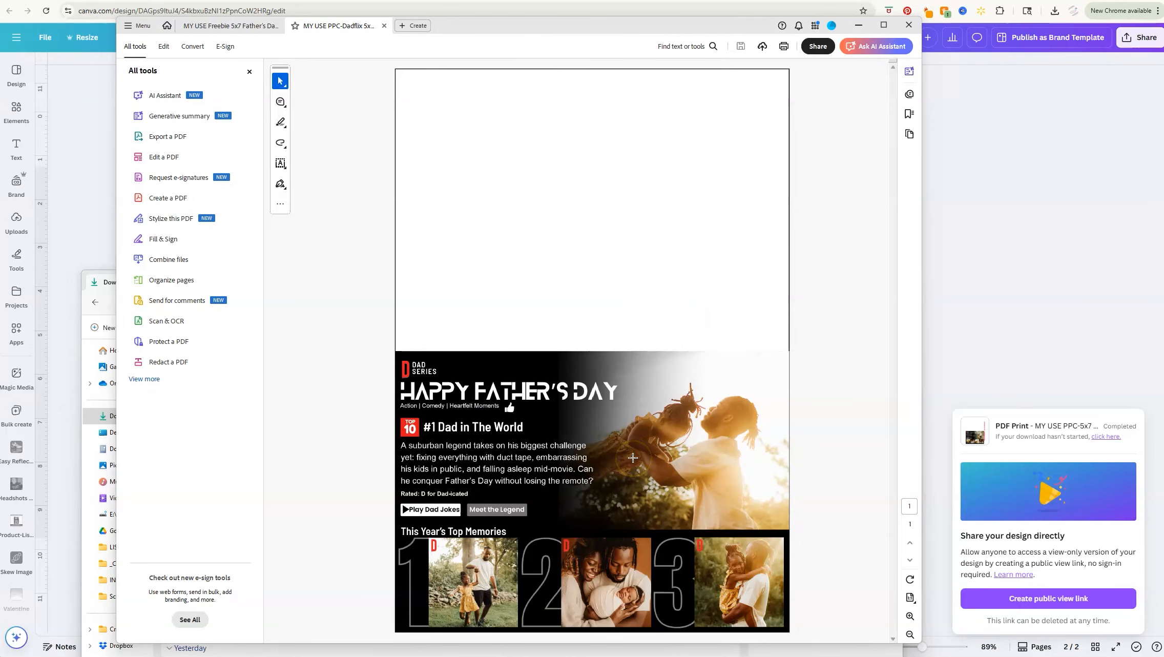